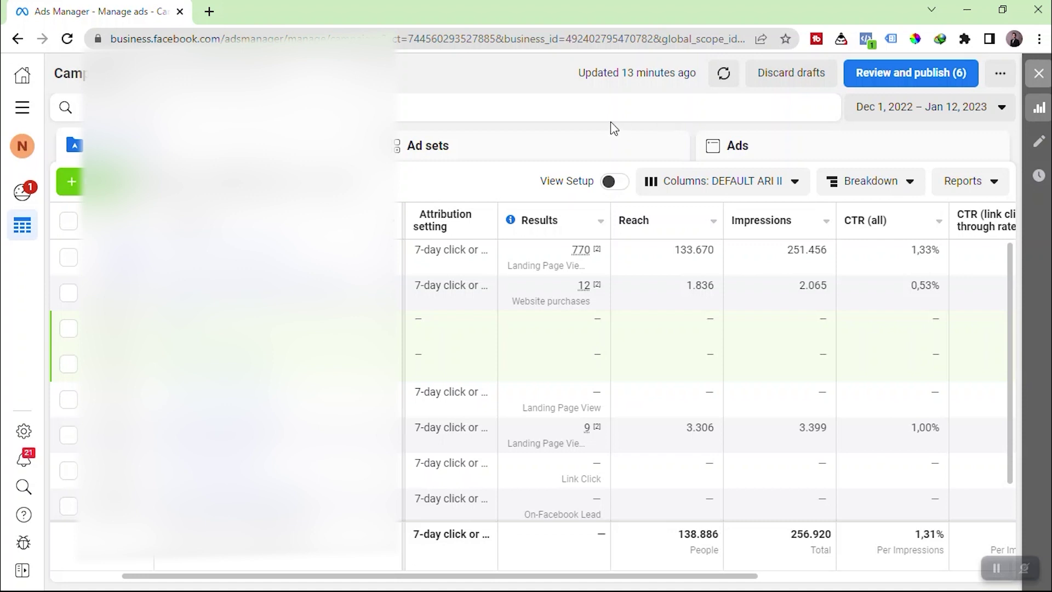
{"action": "left_click", "coordinate": [22, 107]}
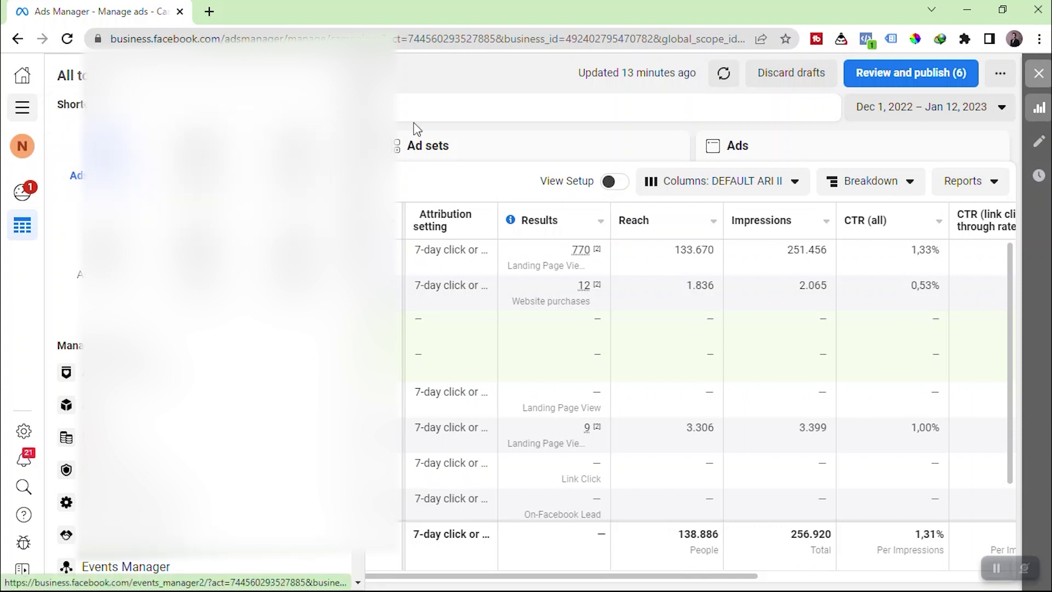
{"action": "left_click", "coordinate": [461, 128]}
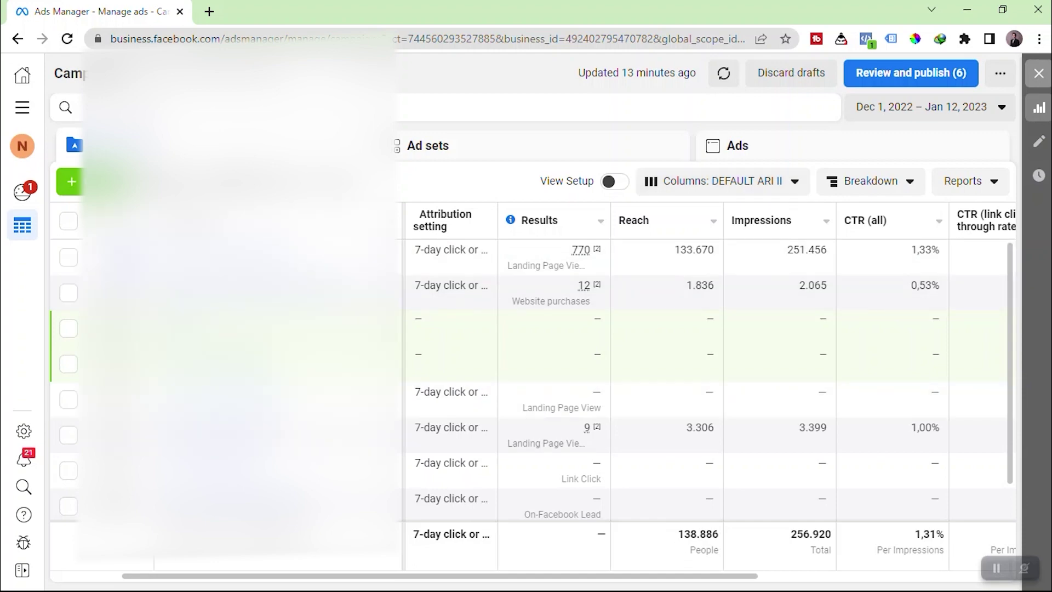
- Switch to Paint, view the awareness, consideration and conversion KPI diagram, and minimize it to return to Ads Manager
{"action": "key", "text": "super"}
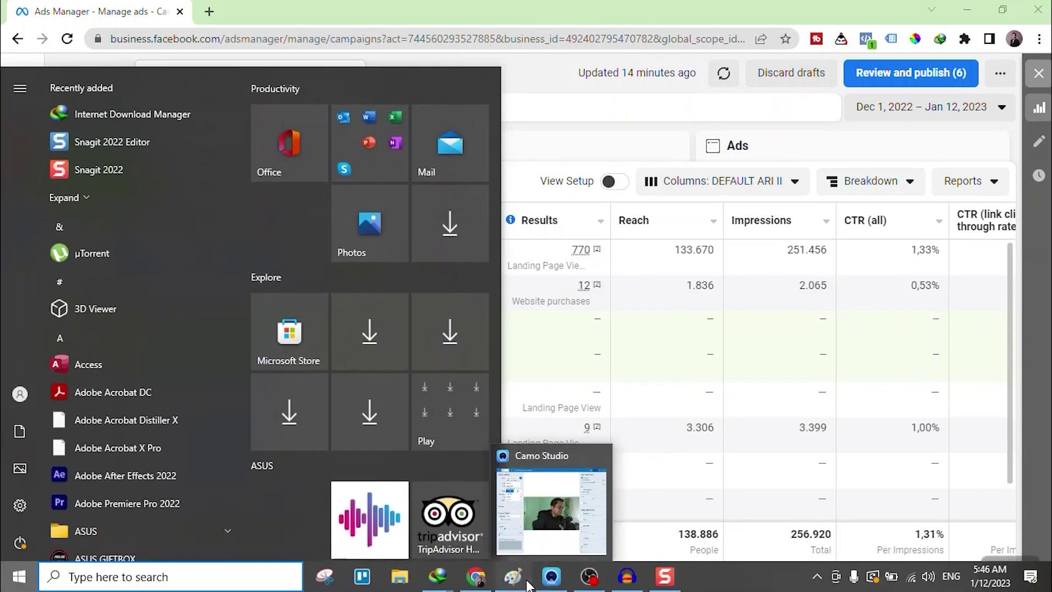
{"action": "left_click", "coordinate": [529, 581]}
{"action": "left_click_drag", "start_coordinate": [552, 60], "coordinate": [533, 31]}
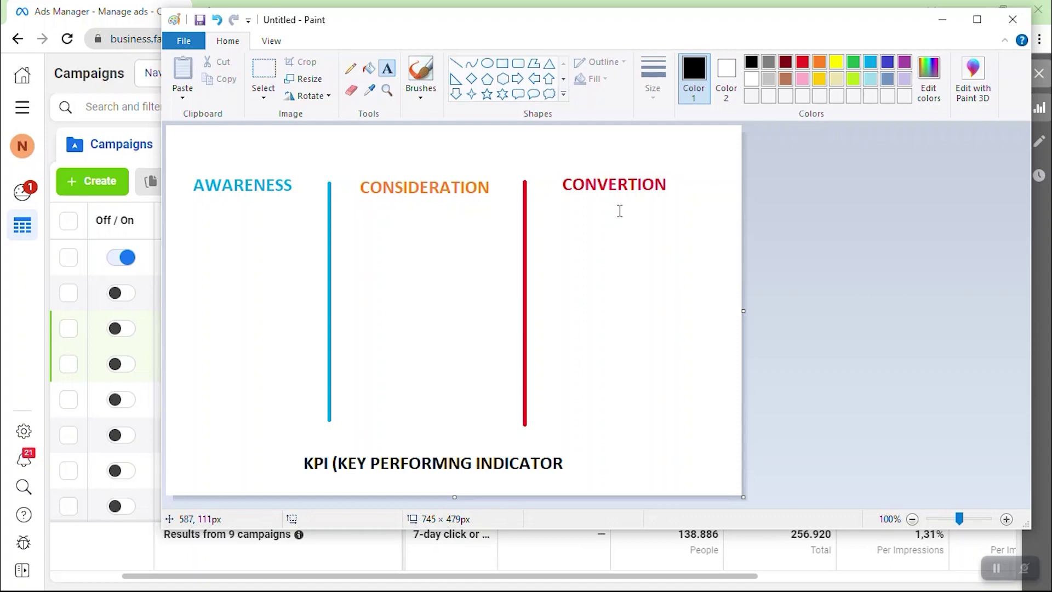
{"action": "left_click", "coordinate": [942, 21]}
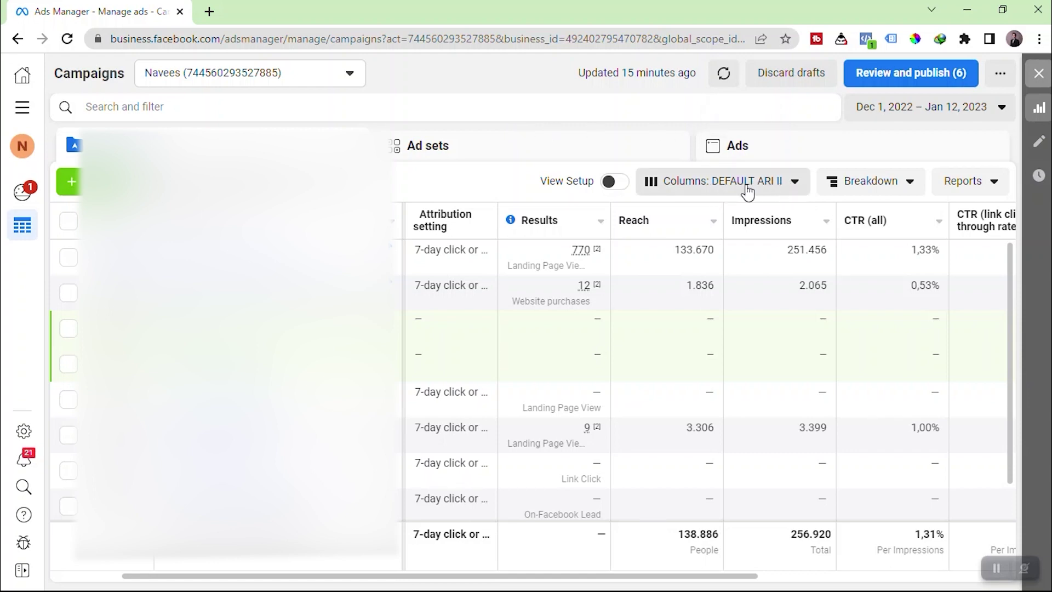
- Open column customization for the campaigns table and look through the currently selected columns
{"action": "left_click", "coordinate": [795, 190]}
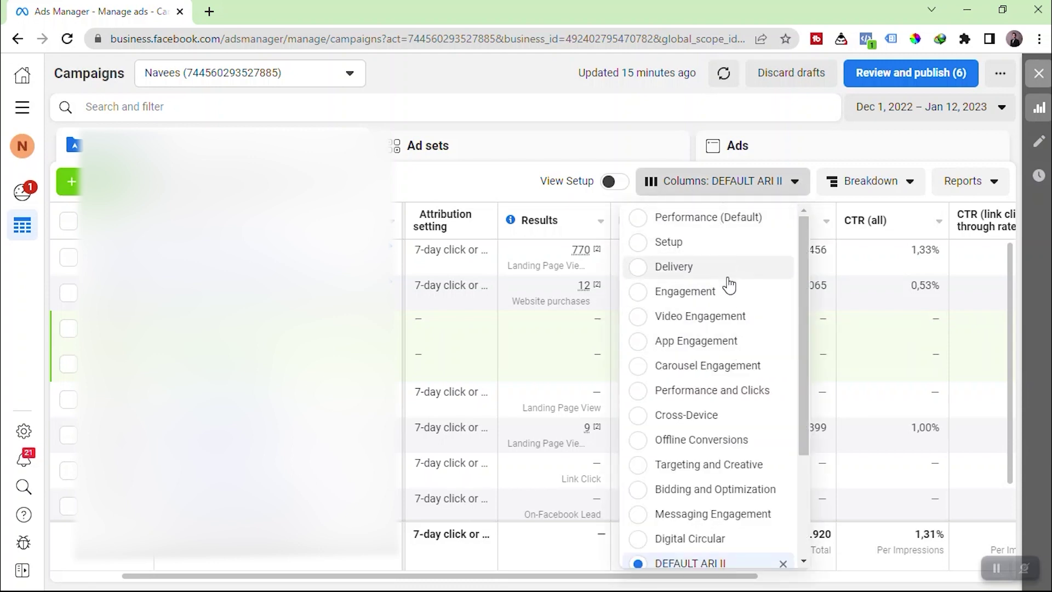
{"action": "scroll", "coordinate": [744, 329], "scroll_direction": "down", "scroll_amount": 3}
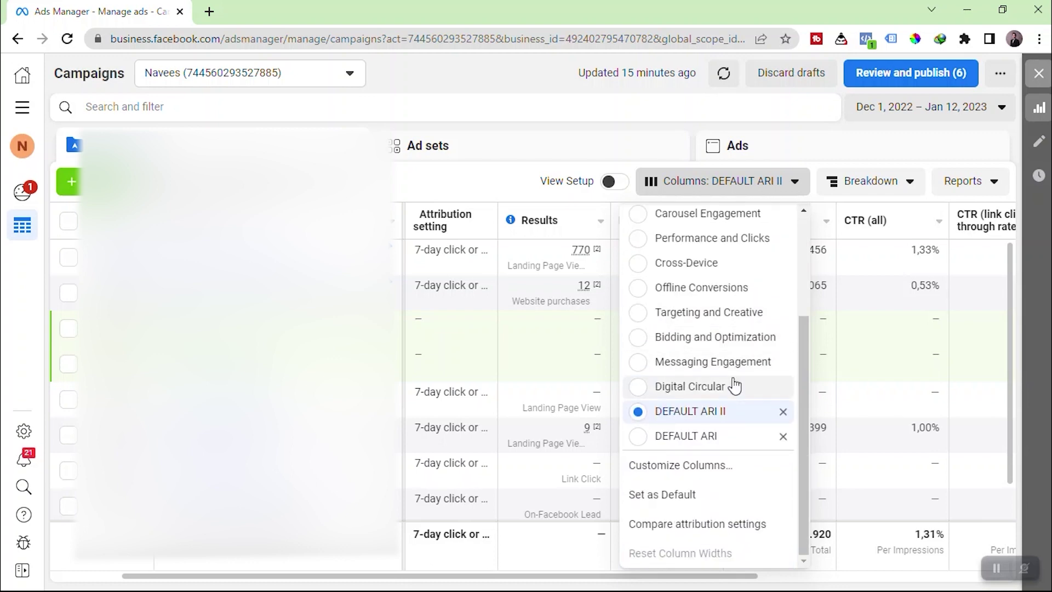
{"action": "left_click", "coordinate": [695, 471]}
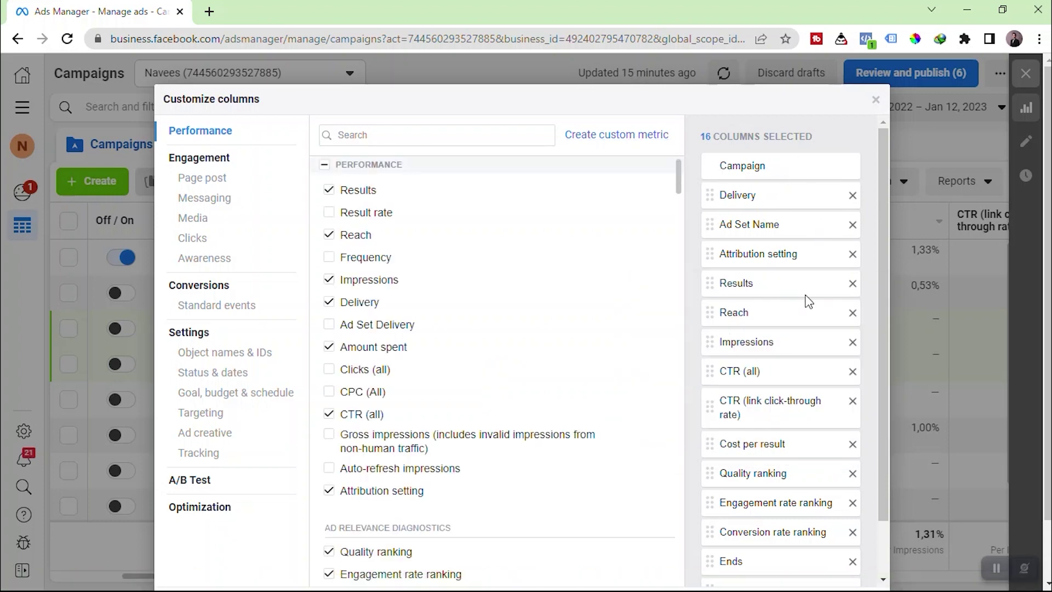
{"action": "scroll", "coordinate": [803, 338], "scroll_direction": "down", "scroll_amount": 3}
{"action": "scroll", "coordinate": [768, 366], "scroll_direction": "up", "scroll_amount": 3}
{"action": "scroll", "coordinate": [433, 236], "scroll_direction": "down", "scroll_amount": 10}
{"action": "scroll", "coordinate": [447, 262], "scroll_direction": "up", "scroll_amount": 10}
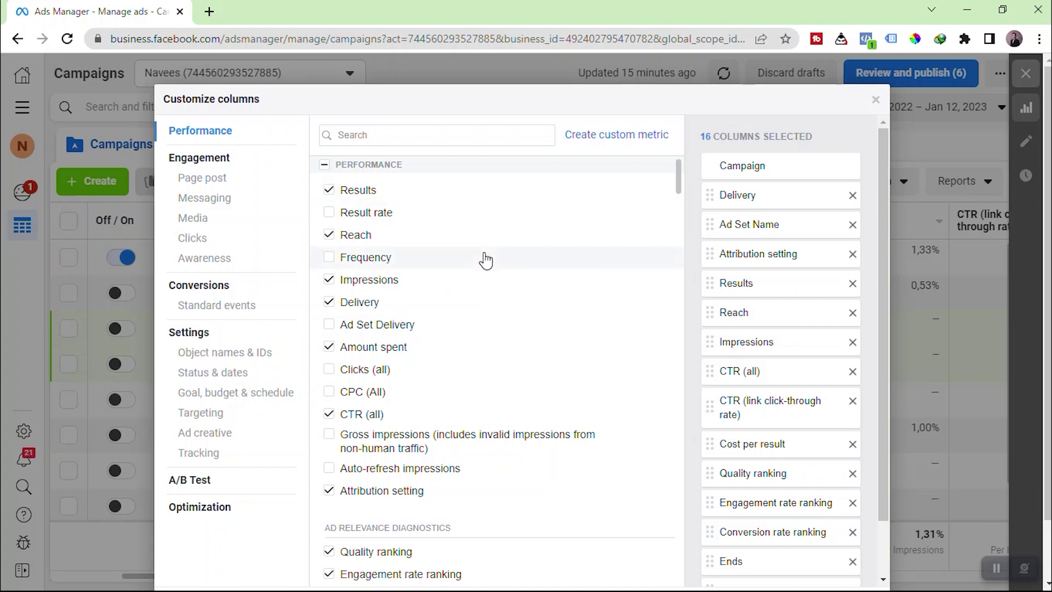
- Add the Frequency metric from the Performance group to the selected columns
{"action": "scroll", "coordinate": [508, 311], "scroll_direction": "down", "scroll_amount": 2}
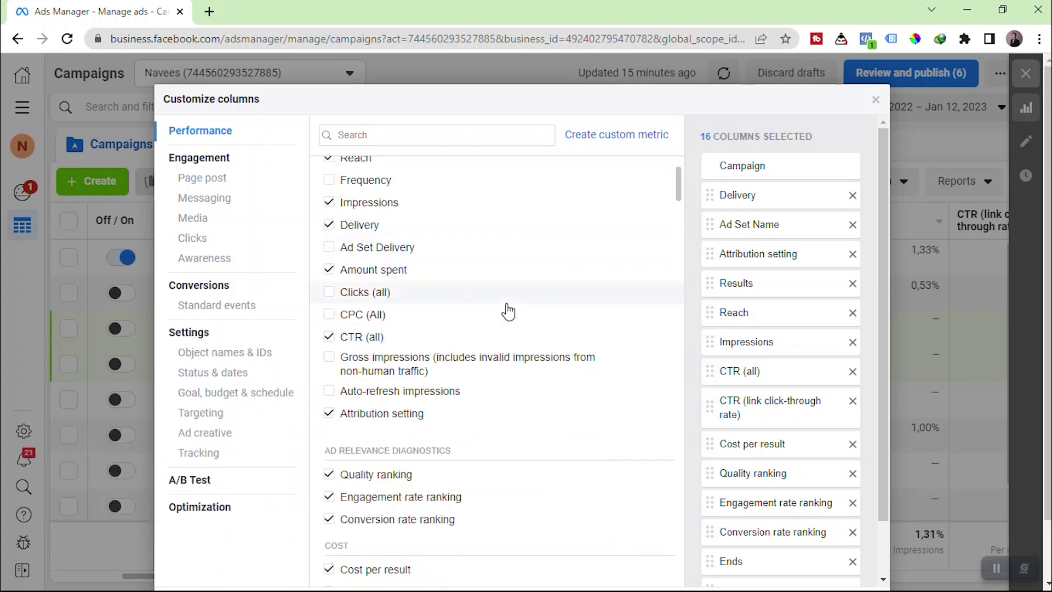
{"action": "scroll", "coordinate": [503, 307], "scroll_direction": "up", "scroll_amount": 2}
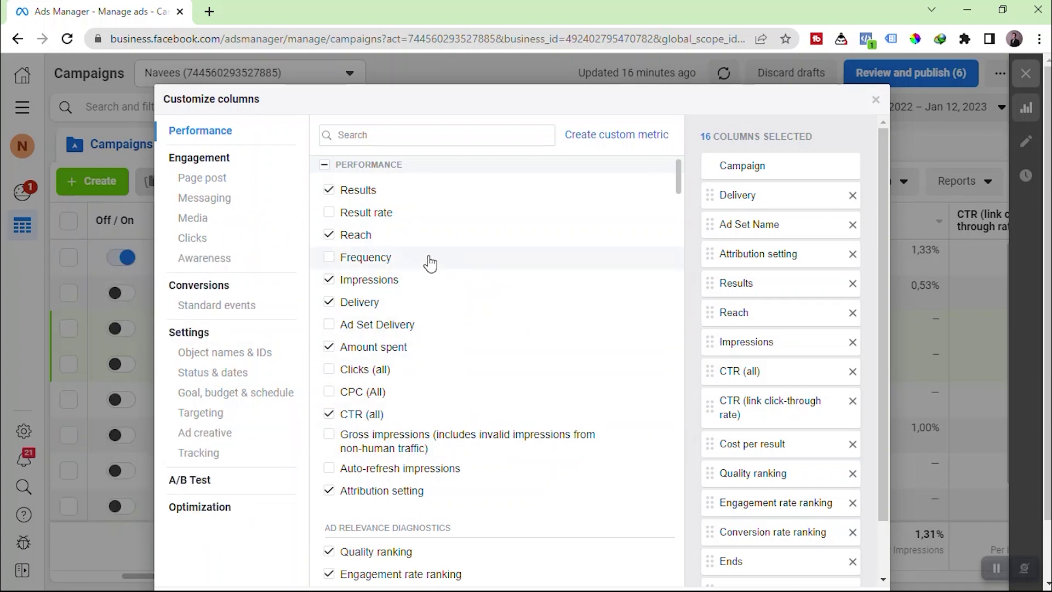
{"action": "mouse_move", "coordinate": [453, 261]}
{"action": "left_click", "coordinate": [329, 258]}
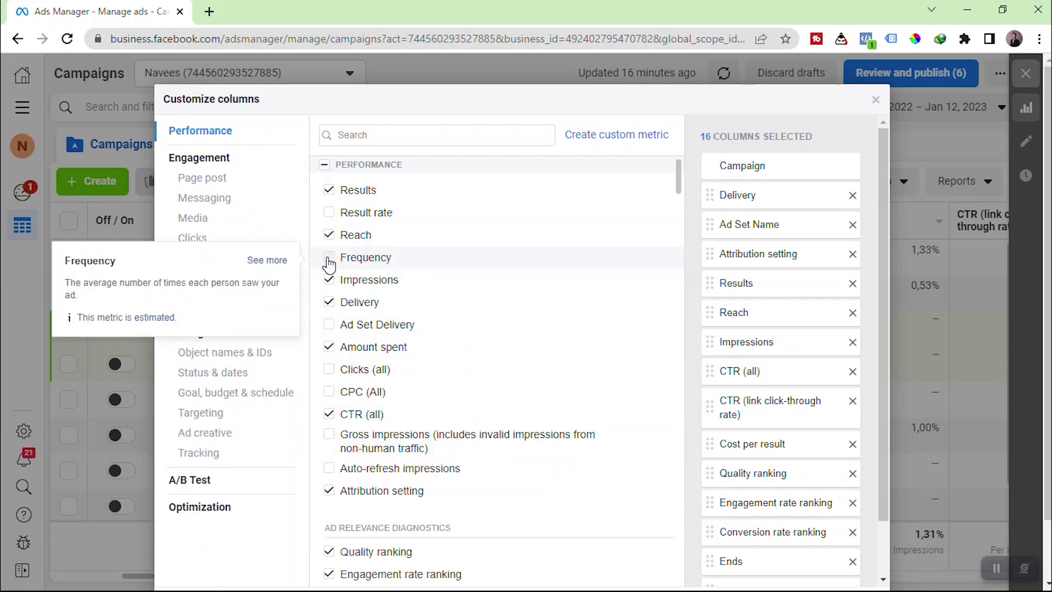
- Remove Attribution setting, Quality ranking, Engagement rate ranking and Conversion rate ranking from the selected columns
{"action": "scroll", "coordinate": [836, 502], "scroll_direction": "down", "scroll_amount": 5}
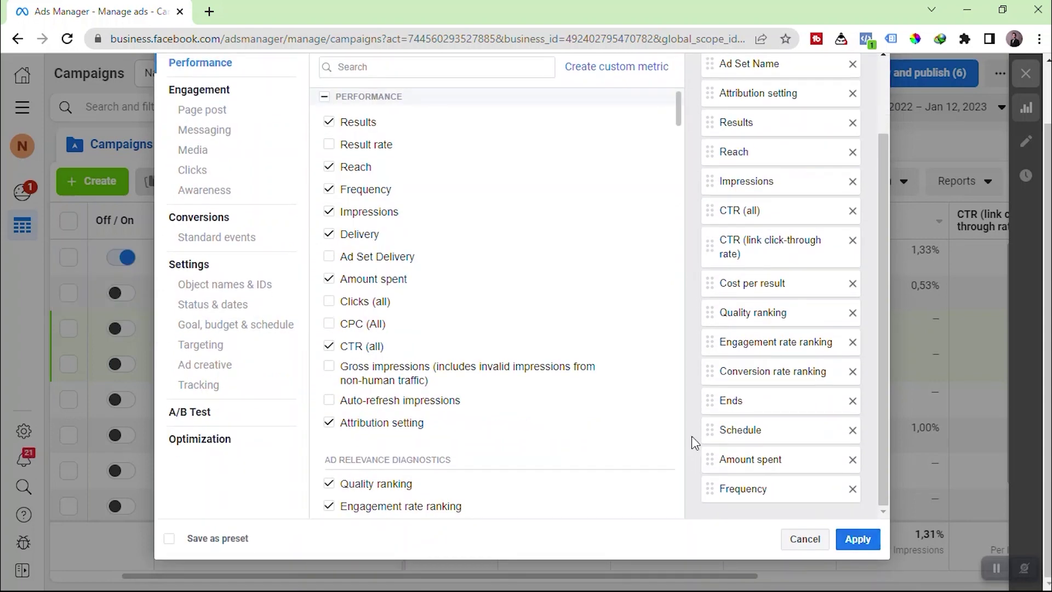
{"action": "scroll", "coordinate": [692, 436], "scroll_direction": "up", "scroll_amount": 3}
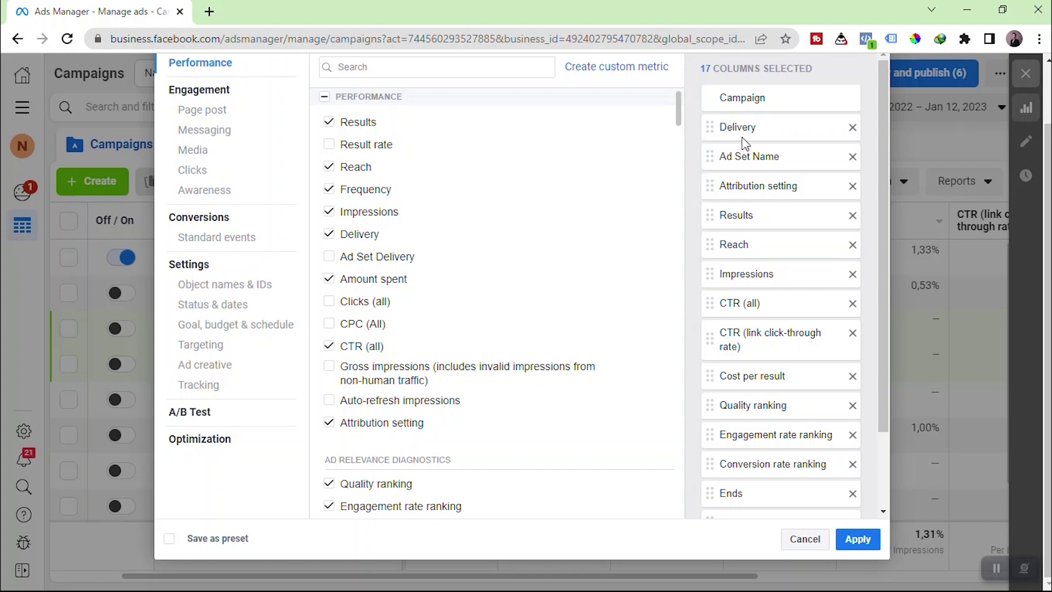
{"action": "left_click", "coordinate": [853, 188]}
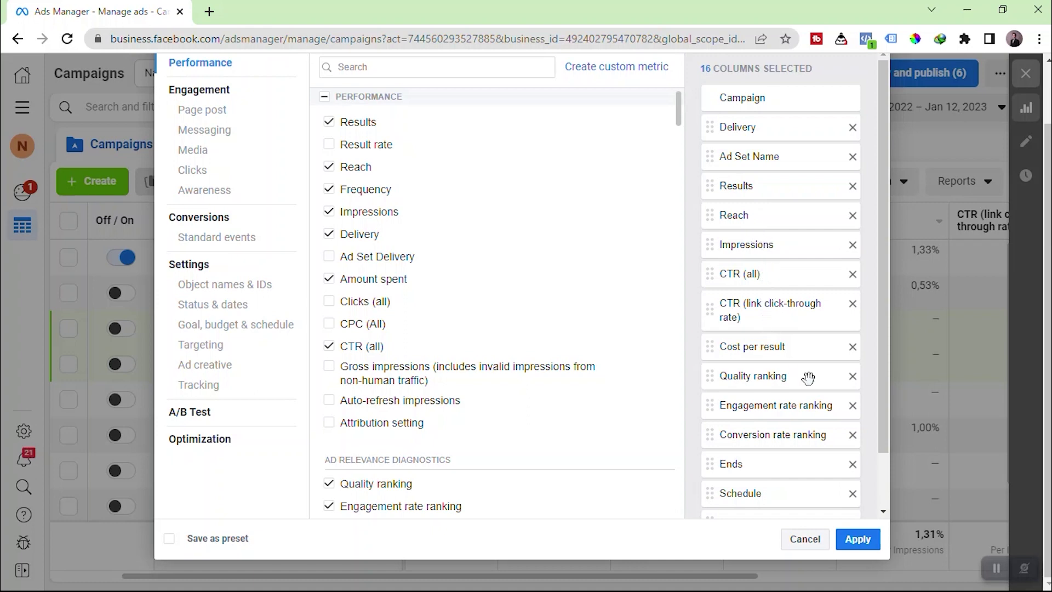
{"action": "left_click", "coordinate": [853, 379]}
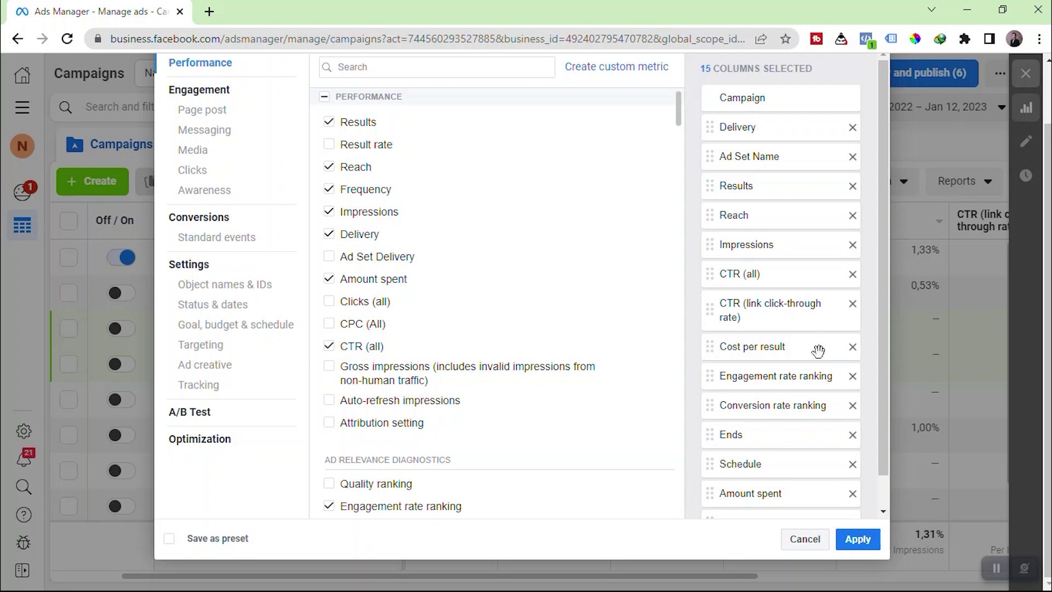
{"action": "left_click", "coordinate": [853, 377]}
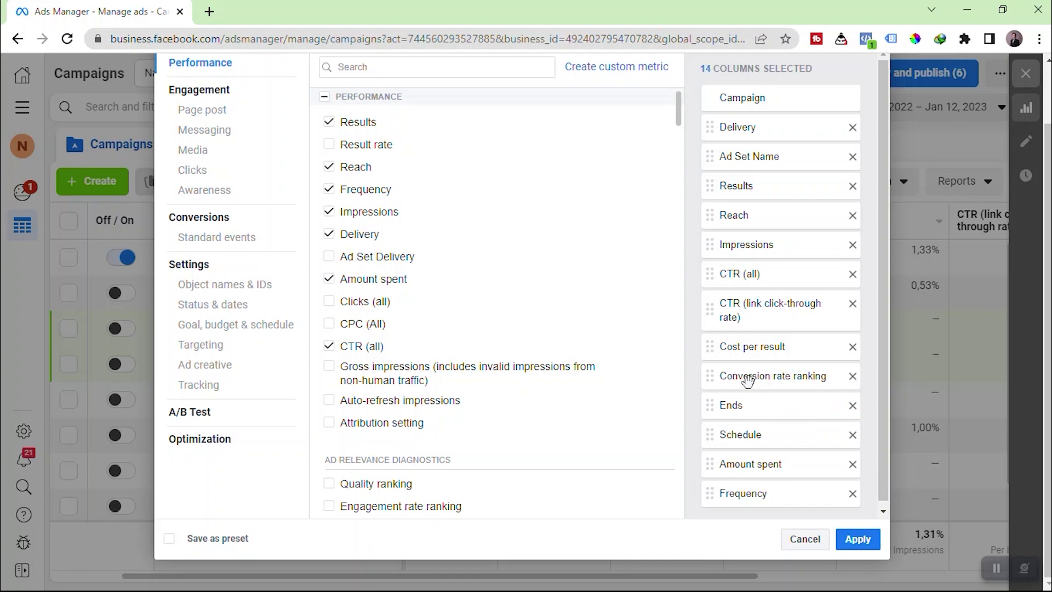
{"action": "left_click", "coordinate": [852, 377]}
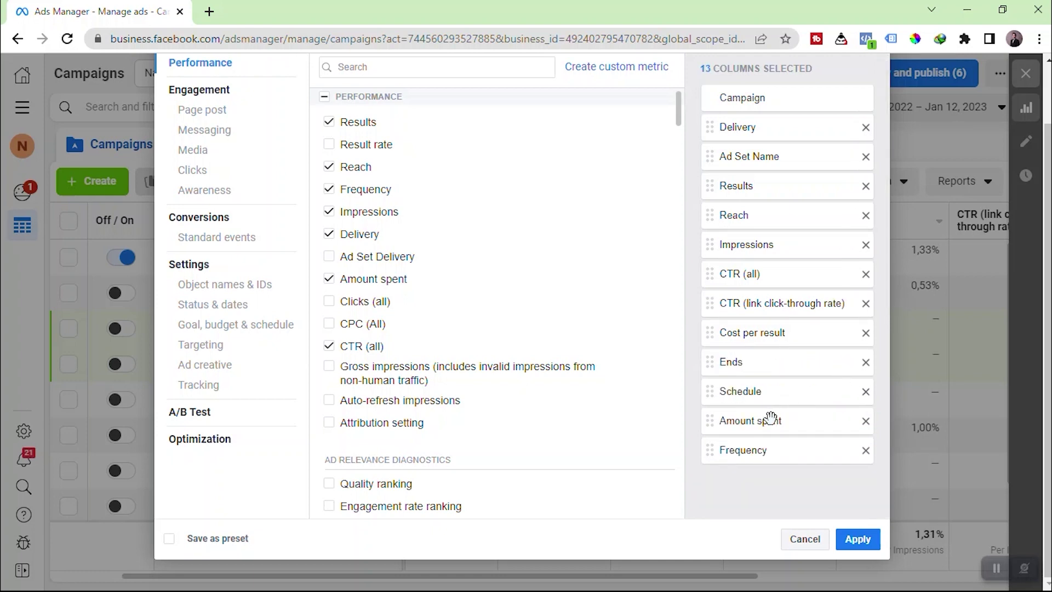
- Reorder the selected columns so Frequency follows CTR (link click-through rate) and Results follows Impressions
{"action": "left_click_drag", "start_coordinate": [776, 449], "coordinate": [775, 331]}
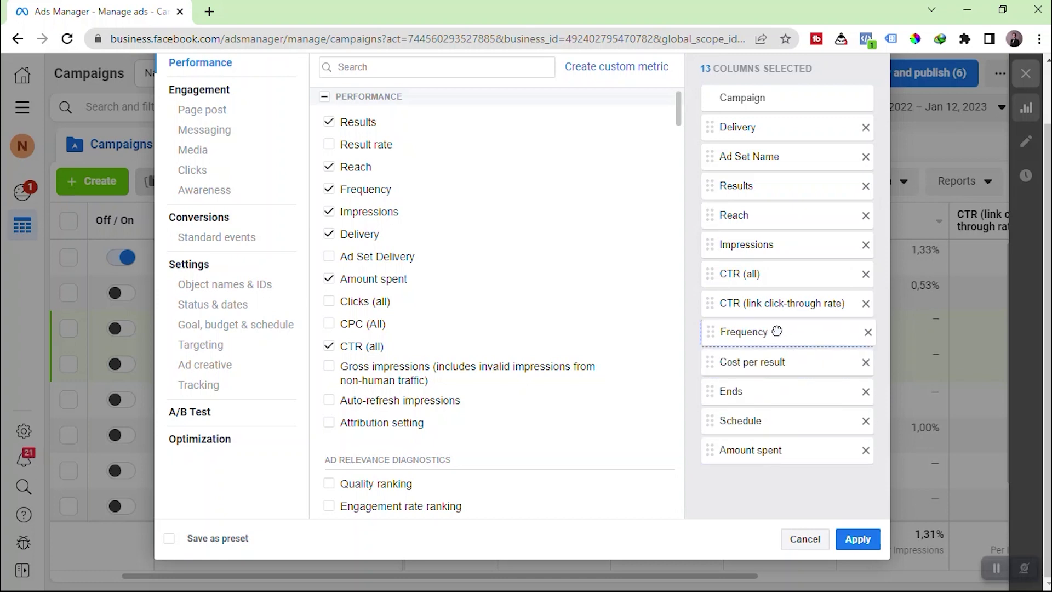
{"action": "scroll", "coordinate": [776, 411], "scroll_direction": "up", "scroll_amount": 1}
{"action": "scroll", "coordinate": [776, 411], "scroll_direction": "down", "scroll_amount": 1}
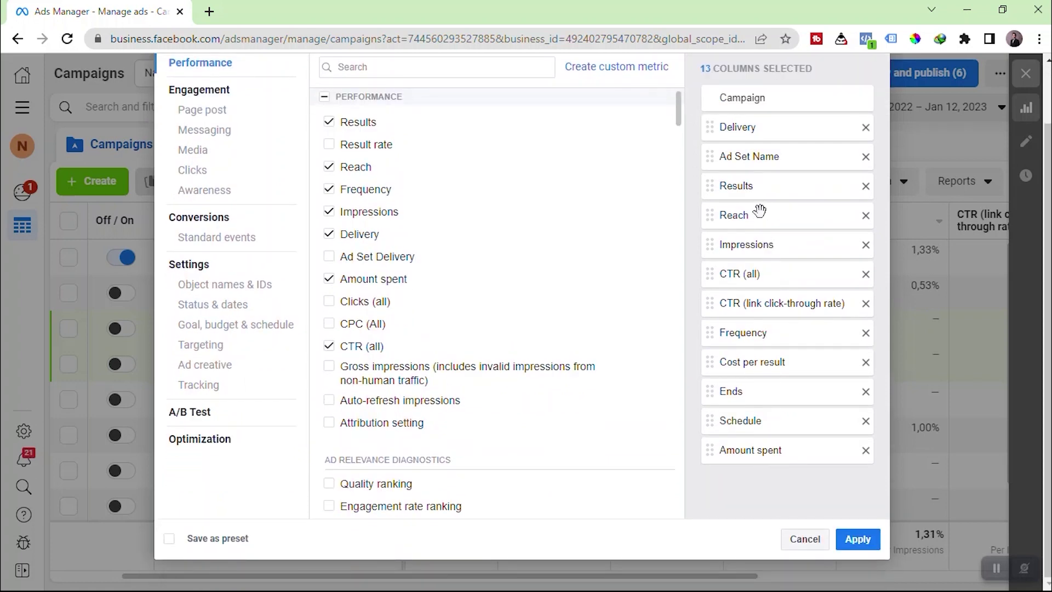
{"action": "left_click_drag", "start_coordinate": [766, 185], "coordinate": [758, 240]}
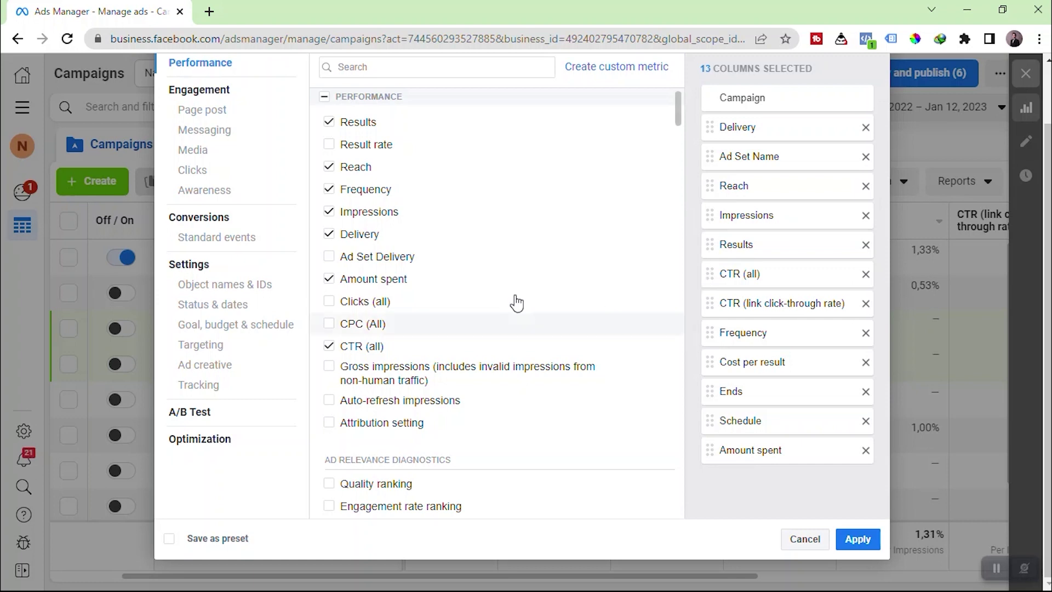
- Try adding the Video plays at 25% media metric to the selected columns and remove it again
{"action": "scroll", "coordinate": [513, 300], "scroll_direction": "down", "scroll_amount": 5}
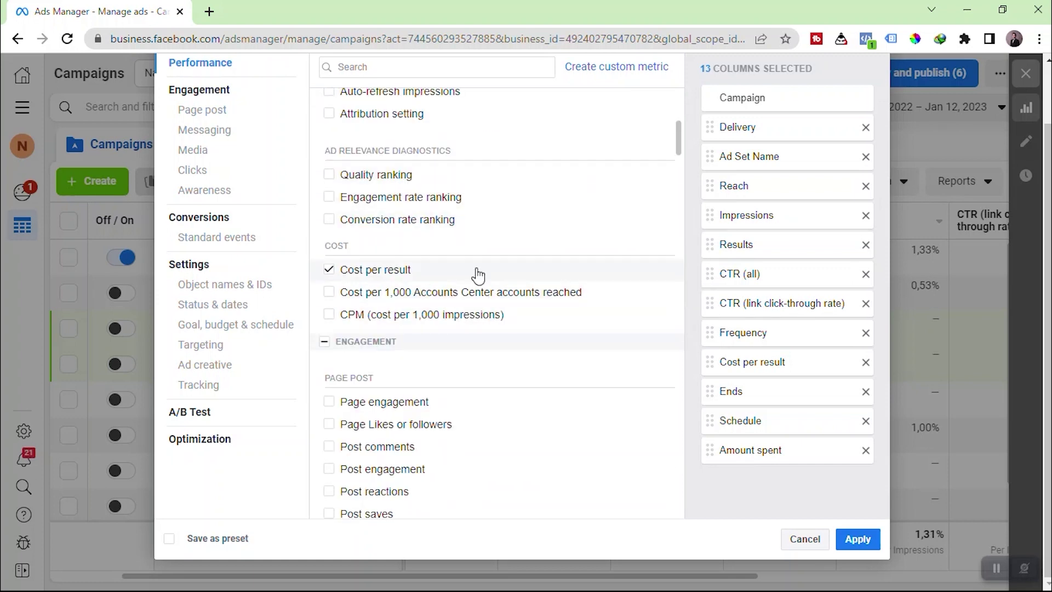
{"action": "scroll", "coordinate": [479, 272], "scroll_direction": "down", "scroll_amount": 4}
{"action": "scroll", "coordinate": [441, 269], "scroll_direction": "down", "scroll_amount": 5}
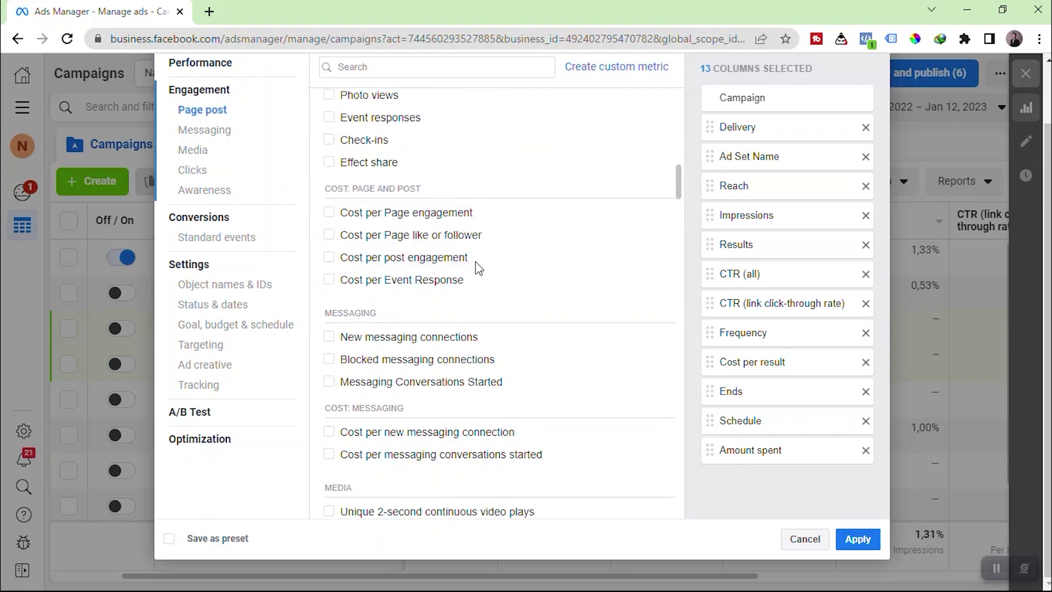
{"action": "scroll", "coordinate": [490, 264], "scroll_direction": "down", "scroll_amount": 5}
{"action": "scroll", "coordinate": [492, 266], "scroll_direction": "down", "scroll_amount": 3}
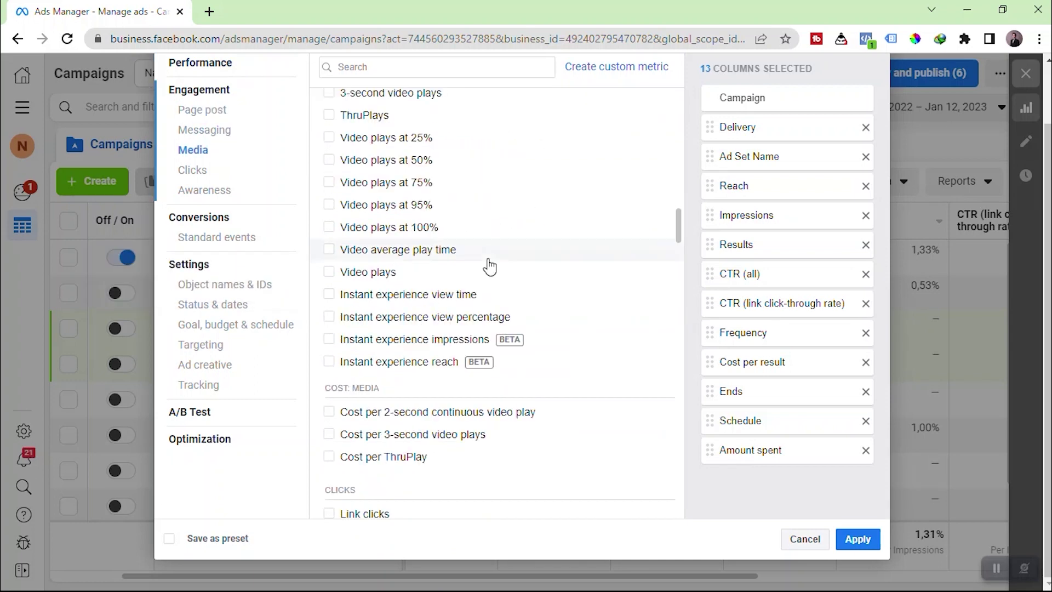
{"action": "mouse_move", "coordinate": [510, 220]}
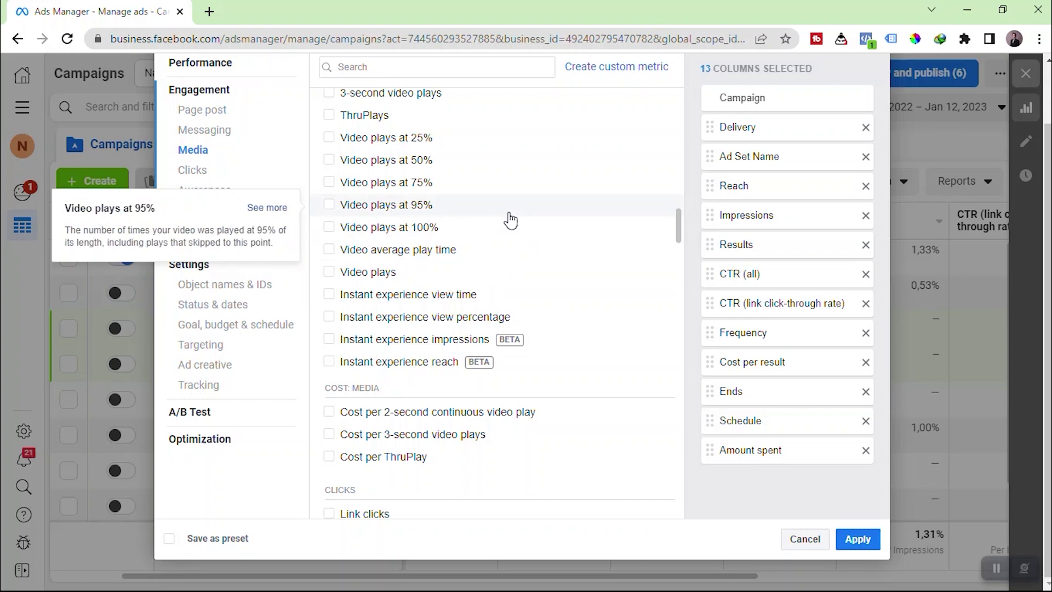
{"action": "left_click", "coordinate": [320, 144]}
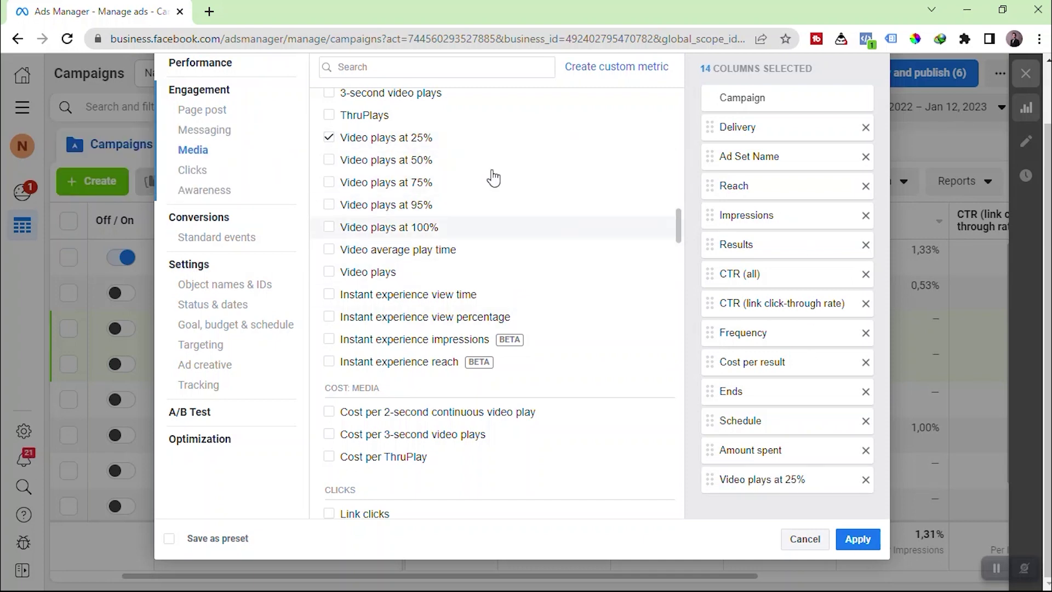
{"action": "left_click", "coordinate": [329, 138]}
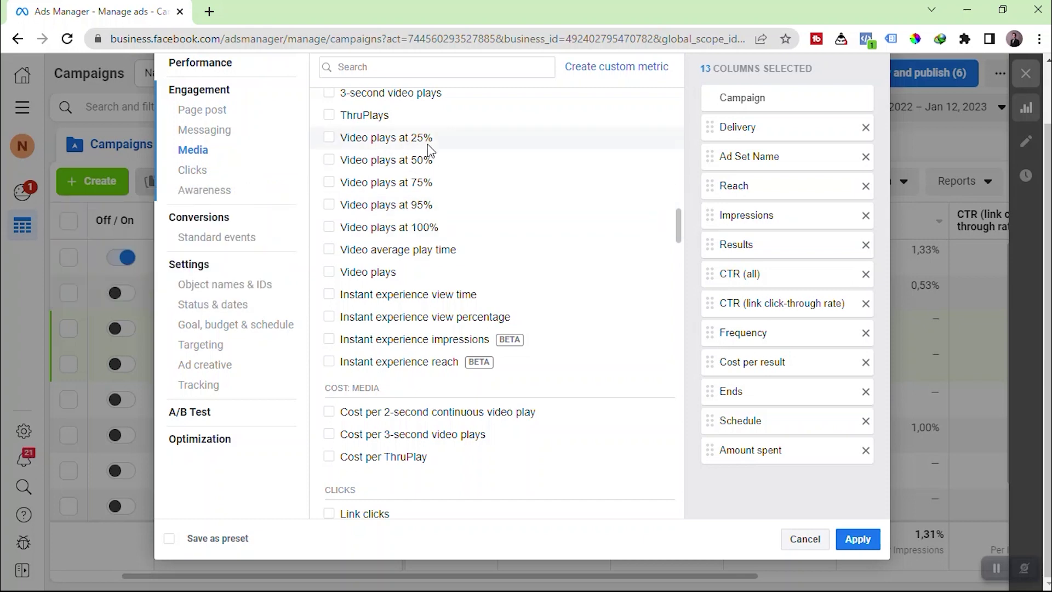
- Examine the video play, media cost and click metrics in the list, along with the definition of Reach
{"action": "mouse_move", "coordinate": [433, 147]}
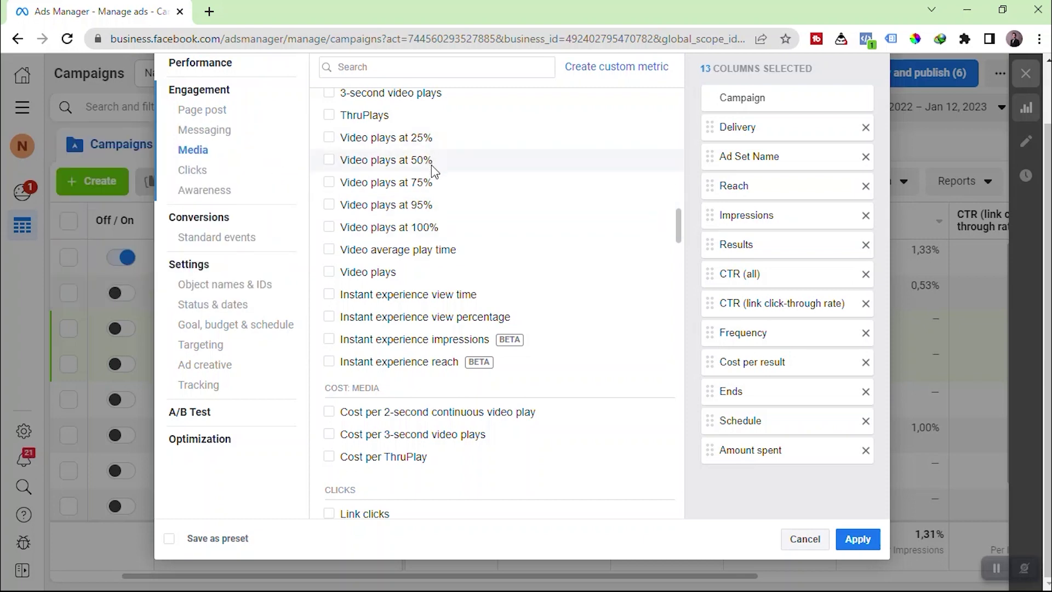
{"action": "mouse_move", "coordinate": [434, 170]}
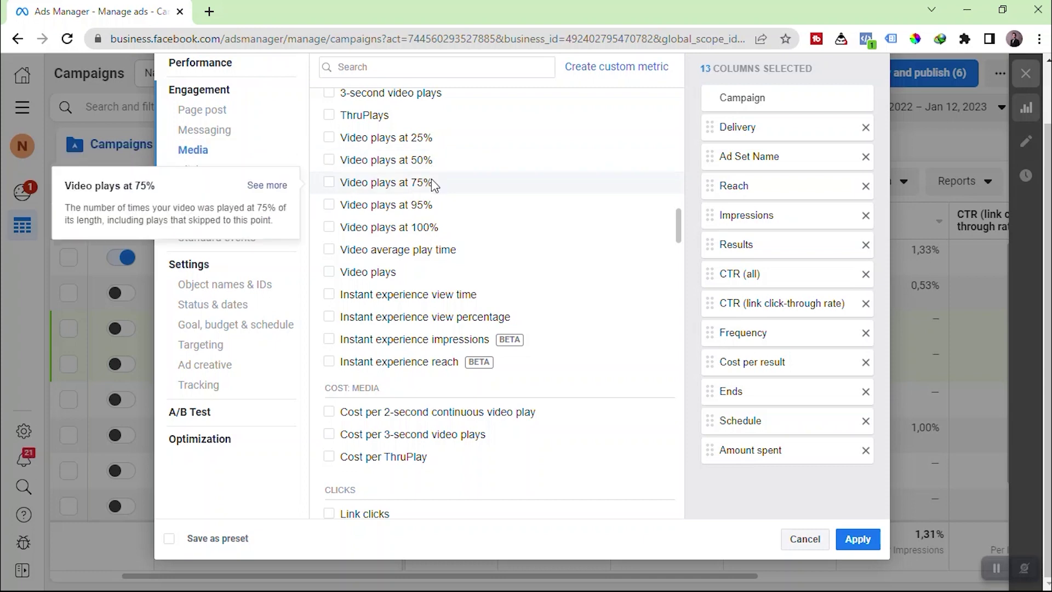
{"action": "scroll", "coordinate": [501, 219], "scroll_direction": "down", "scroll_amount": 4}
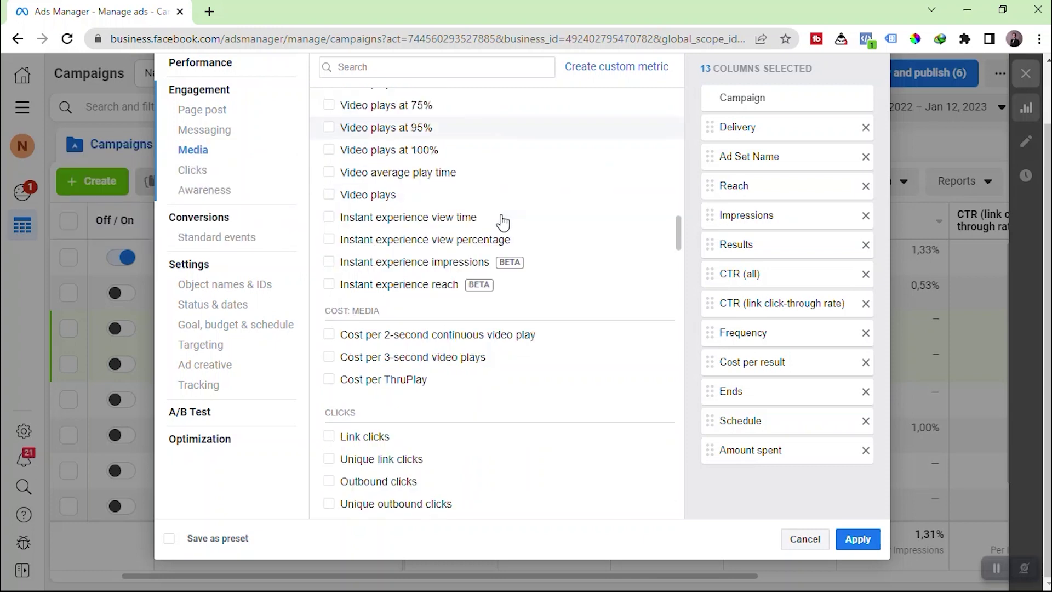
{"action": "scroll", "coordinate": [518, 247], "scroll_direction": "down", "scroll_amount": 1}
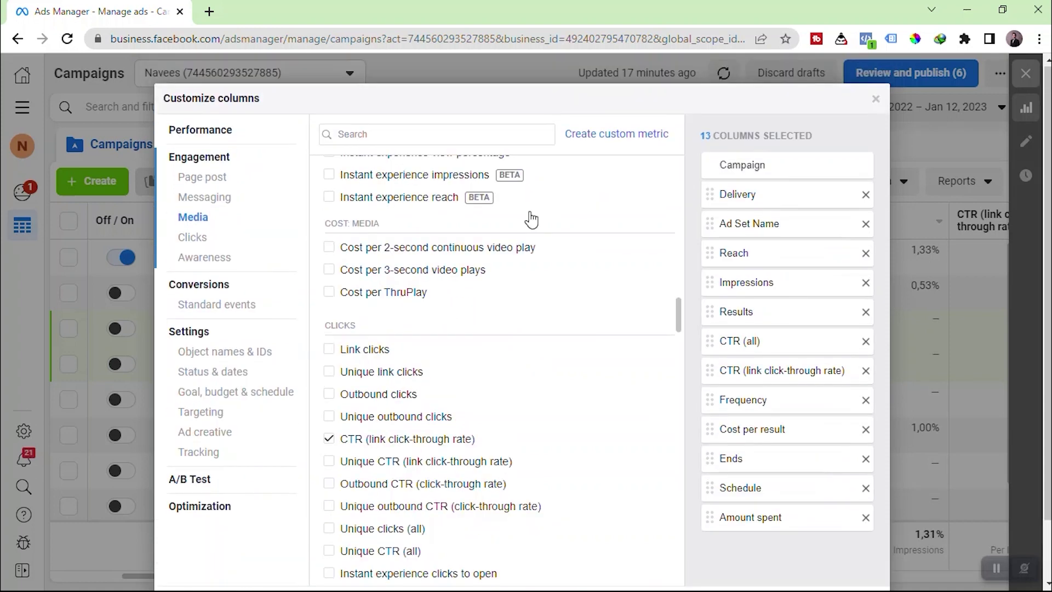
{"action": "scroll", "coordinate": [519, 306], "scroll_direction": "down", "scroll_amount": 2}
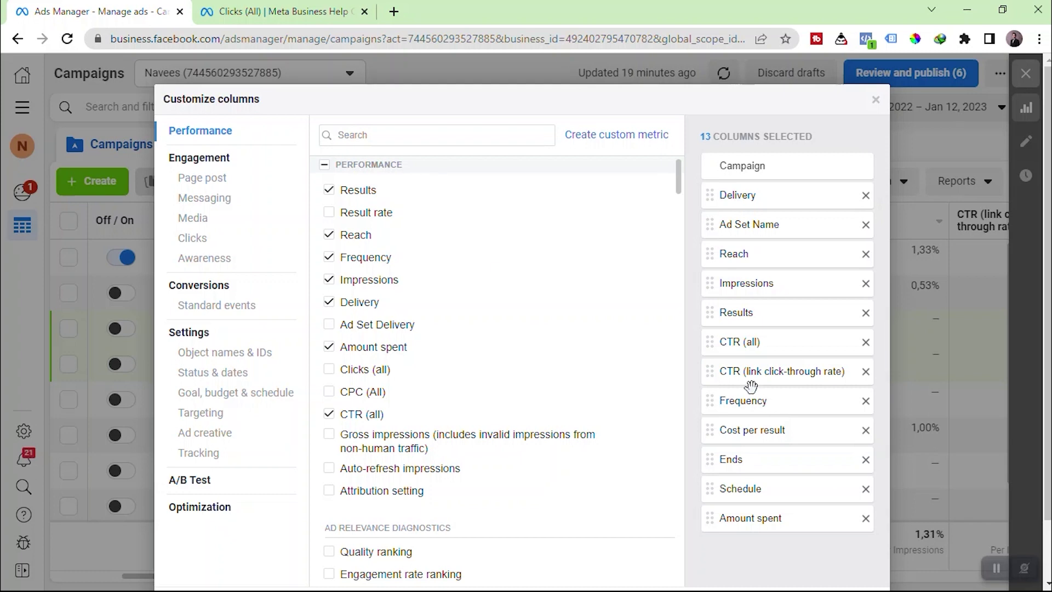
{"action": "mouse_move", "coordinate": [353, 237]}
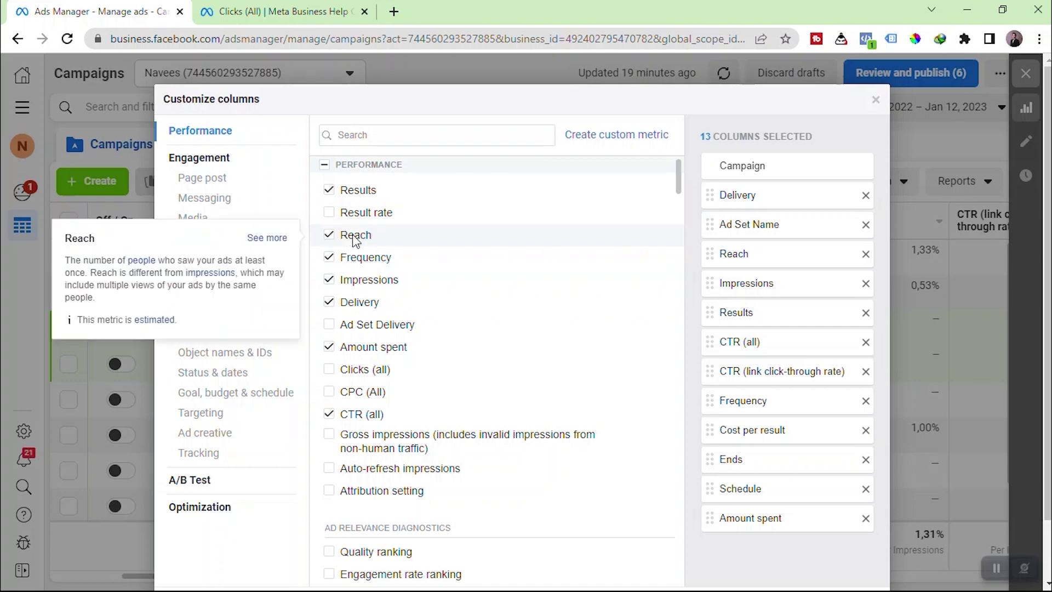
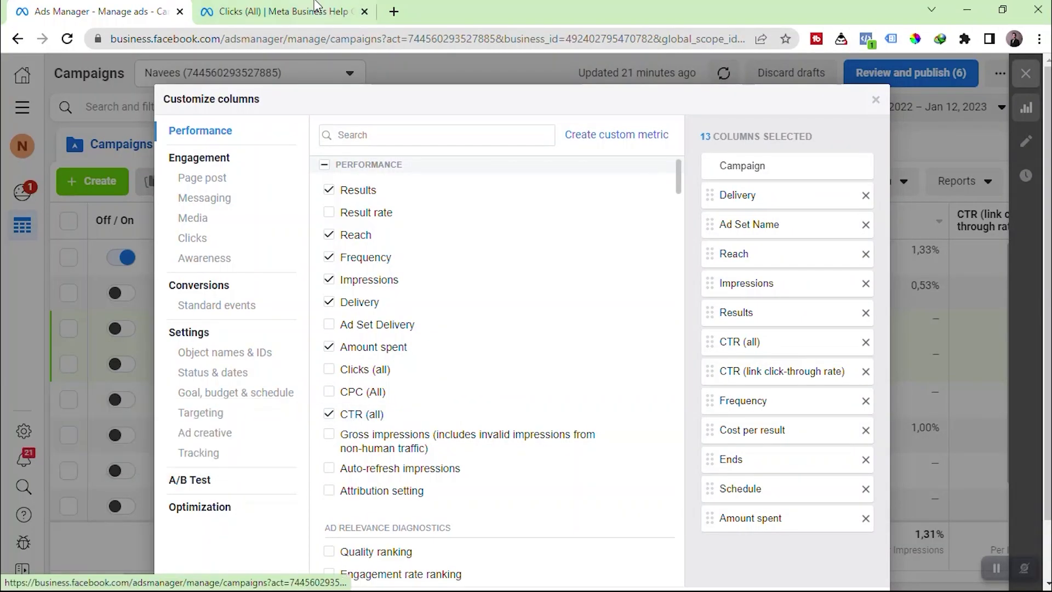
- Read in the Clicks (All) help article which click types the metric counts, from page profile clicks to campaign objective actions
{"action": "left_click", "coordinate": [311, 13]}
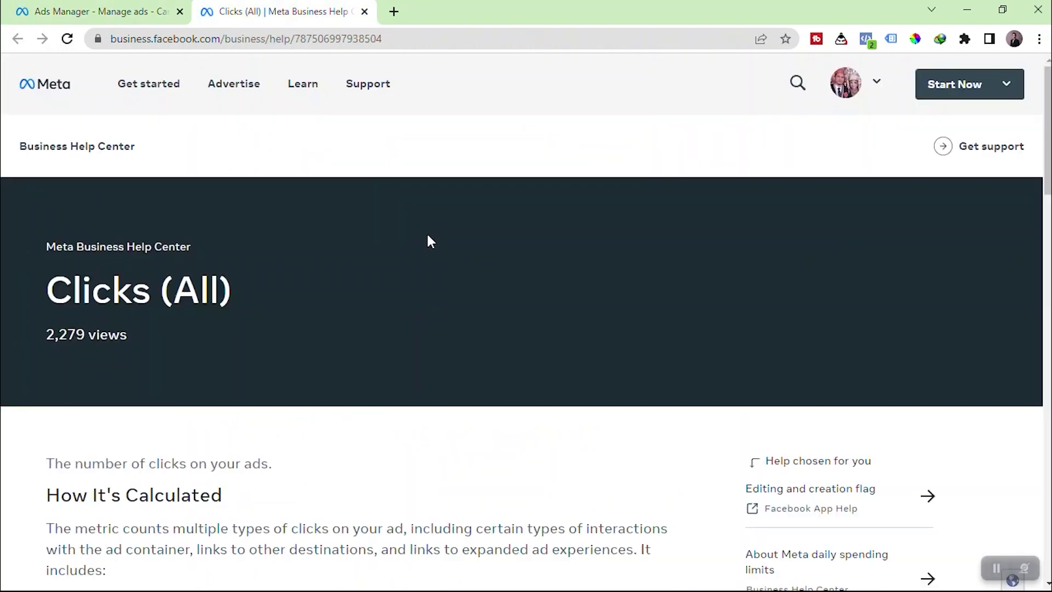
{"action": "scroll", "coordinate": [428, 239], "scroll_direction": "down", "scroll_amount": 5}
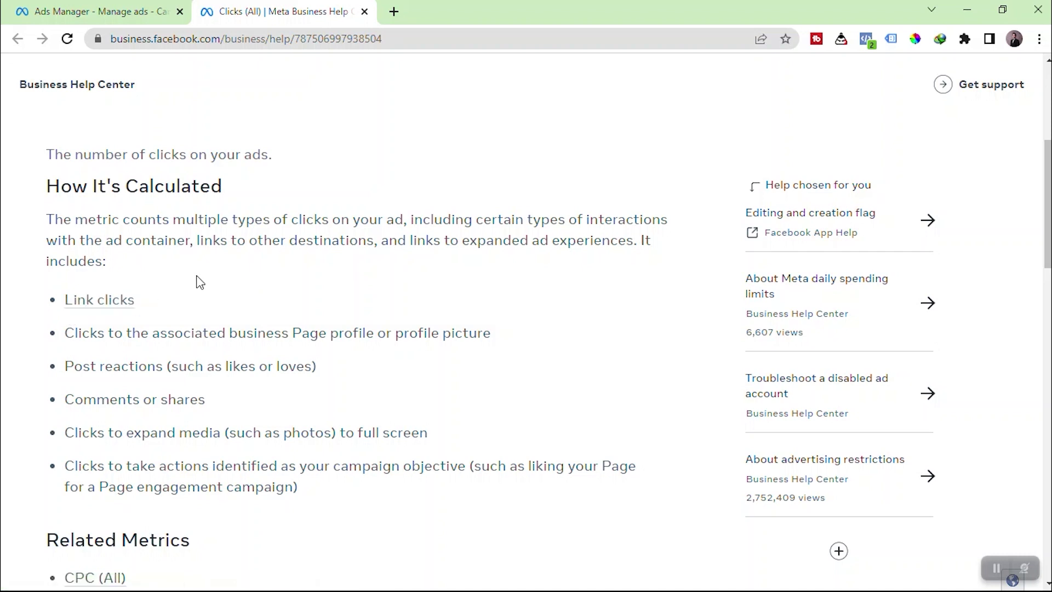
{"action": "left_click_drag", "start_coordinate": [78, 335], "coordinate": [369, 332]}
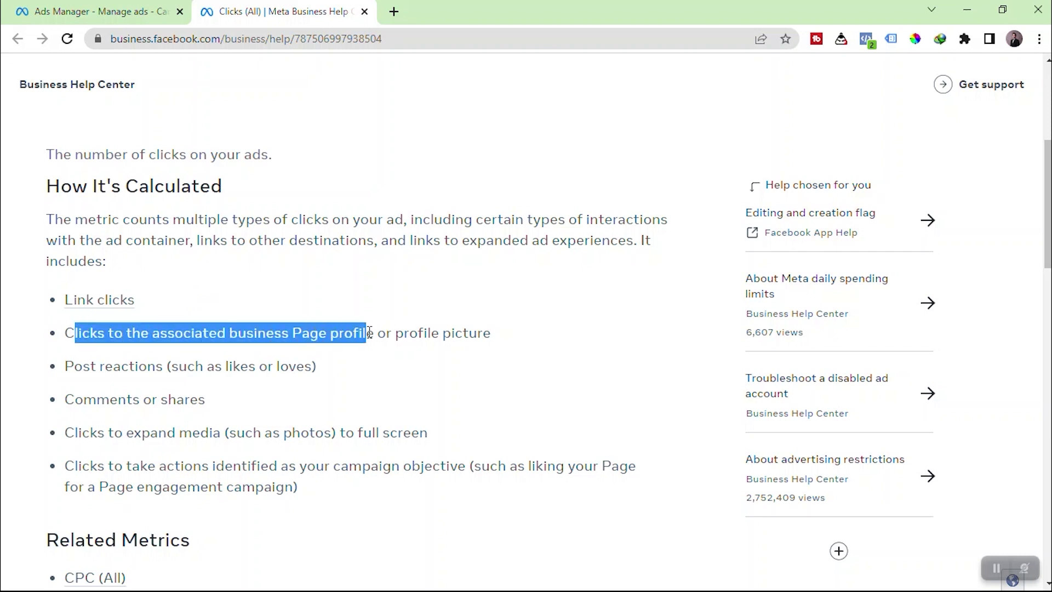
{"action": "left_click", "coordinate": [422, 333]}
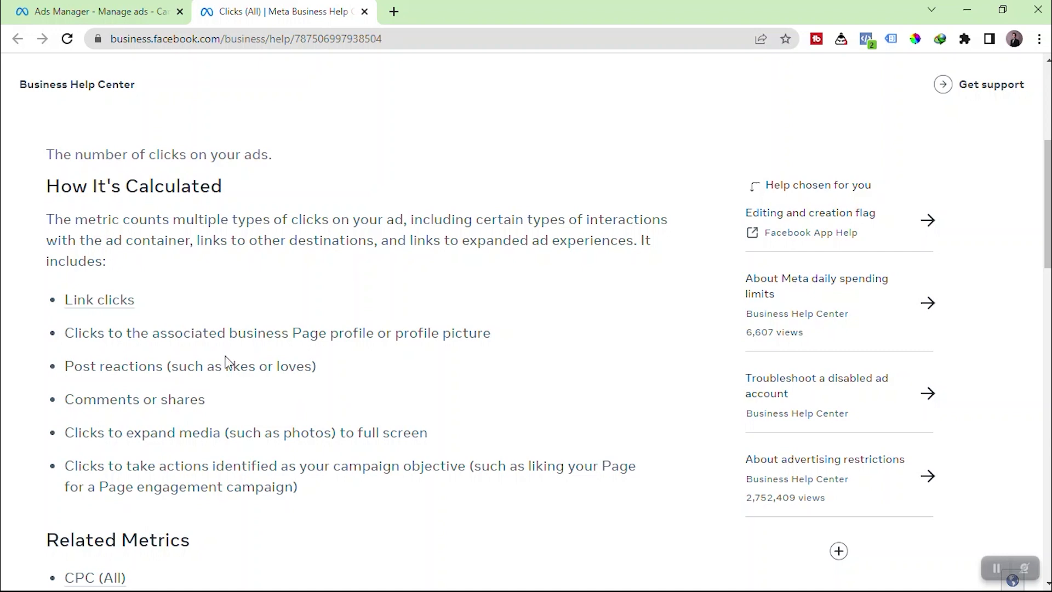
{"action": "left_click_drag", "start_coordinate": [254, 367], "coordinate": [299, 368]}
{"action": "left_click", "coordinate": [298, 368]}
{"action": "left_click_drag", "start_coordinate": [96, 433], "coordinate": [215, 453]}
{"action": "left_click", "coordinate": [328, 433]}
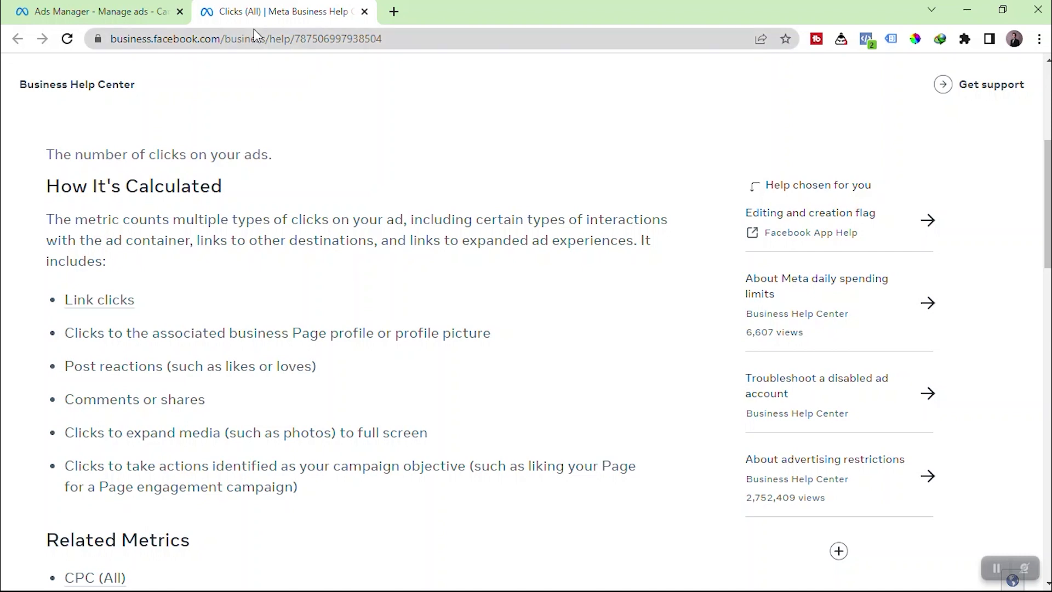
{"action": "scroll", "coordinate": [256, 308], "scroll_direction": "down", "scroll_amount": 2}
{"action": "left_click_drag", "start_coordinate": [89, 388], "coordinate": [420, 390]}
{"action": "left_click", "coordinate": [444, 387]}
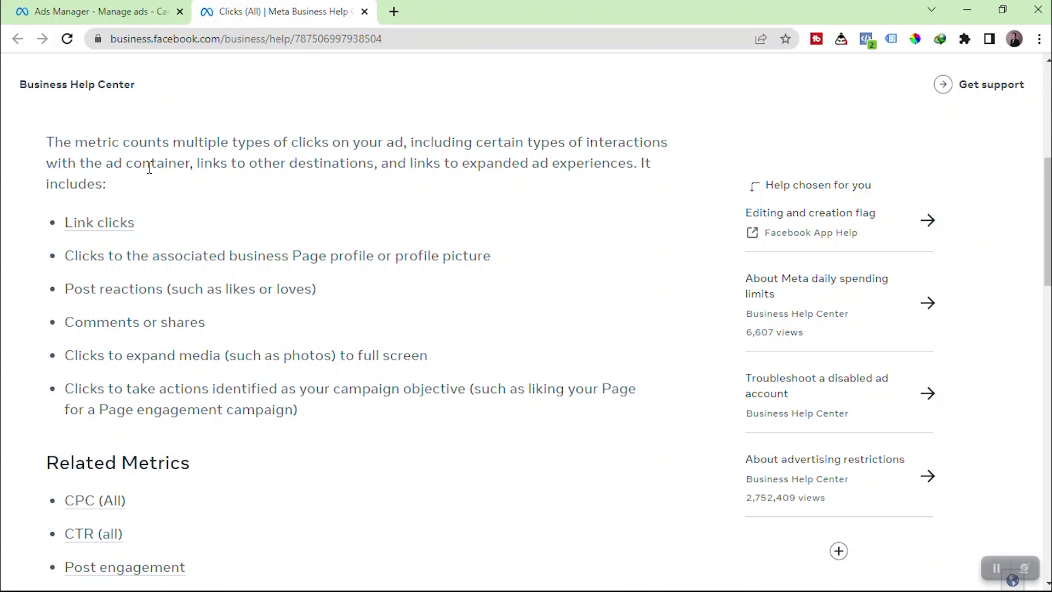
- Return to the column customization in Ads Manager and open the link click article from the CTR (link click-through rate) definition in a new tab
{"action": "left_click", "coordinate": [82, 11]}
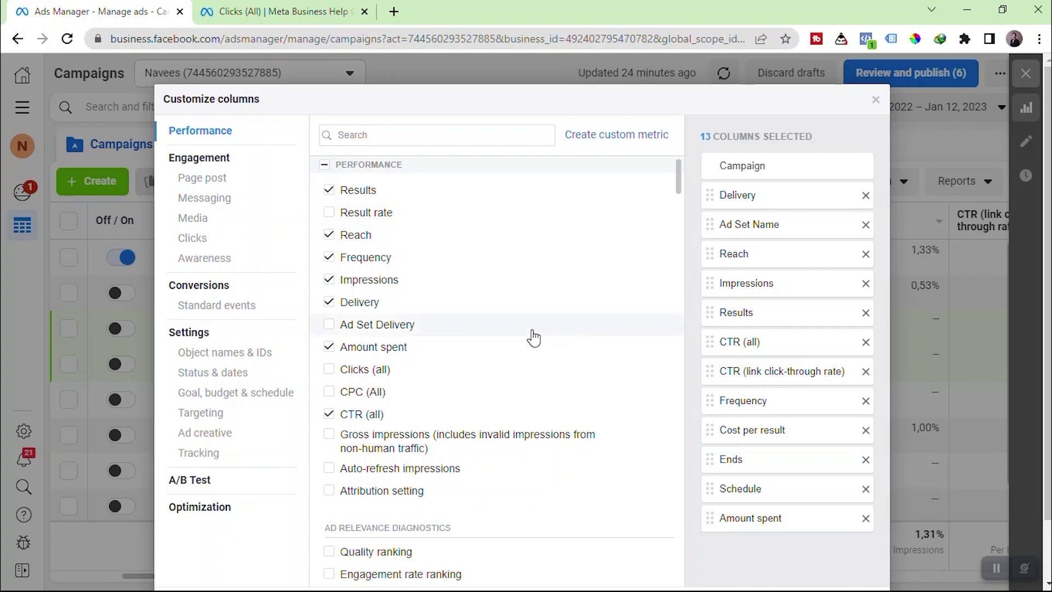
{"action": "scroll", "coordinate": [432, 368], "scroll_direction": "down", "scroll_amount": 15}
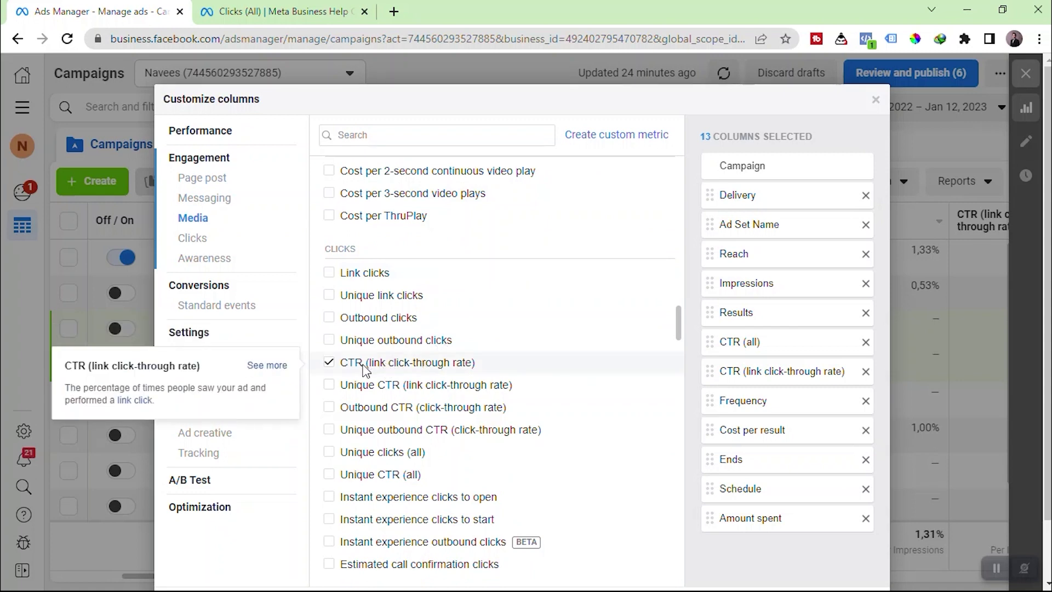
{"action": "right_click", "coordinate": [134, 400]}
{"action": "left_click", "coordinate": [211, 407]}
{"action": "left_click", "coordinate": [451, 20]}
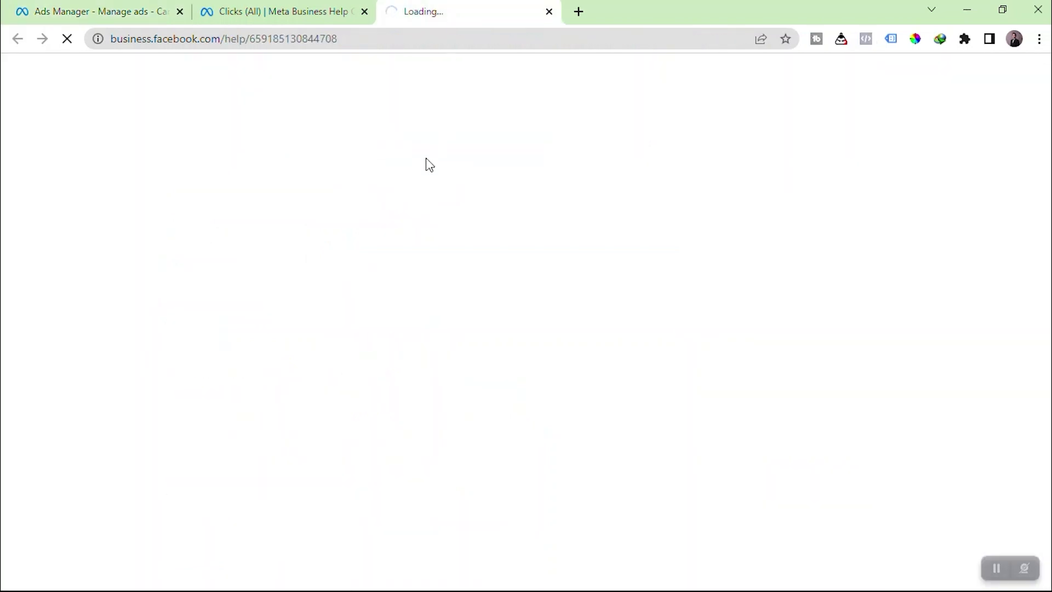
- Read how link clicks are calculated and which example destinations count, such as websites, app stores, click to call and click to message
{"action": "scroll", "coordinate": [340, 252], "scroll_direction": "down", "scroll_amount": 10}
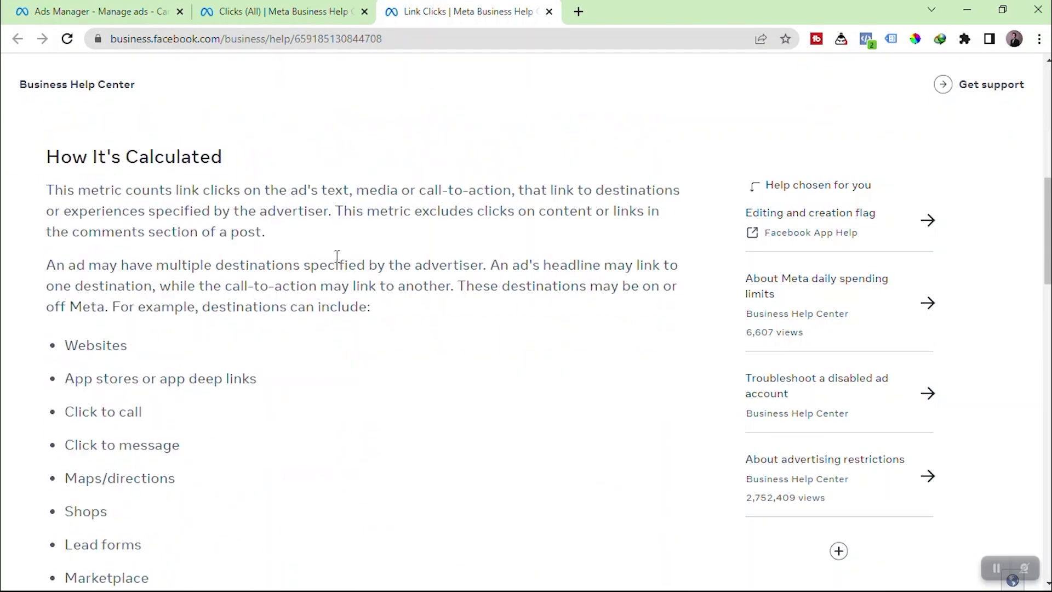
{"action": "left_click_drag", "start_coordinate": [209, 241], "coordinate": [60, 237]}
{"action": "left_click_drag", "start_coordinate": [235, 261], "coordinate": [62, 296]}
{"action": "left_click_drag", "start_coordinate": [201, 339], "coordinate": [61, 327]}
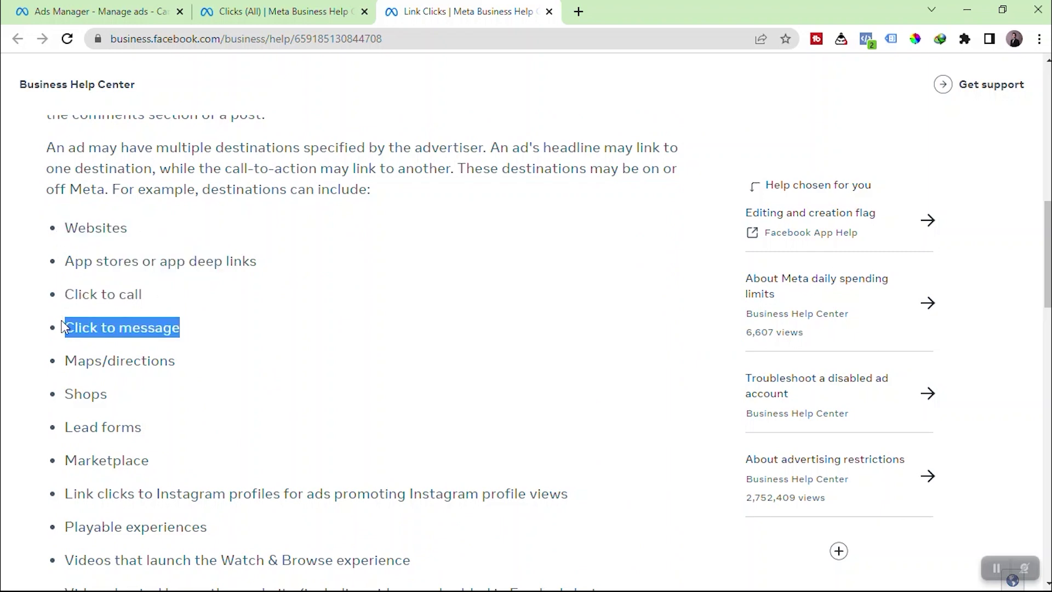
{"action": "left_click", "coordinate": [92, 396]}
{"action": "scroll", "coordinate": [139, 407], "scroll_direction": "down", "scroll_amount": 1}
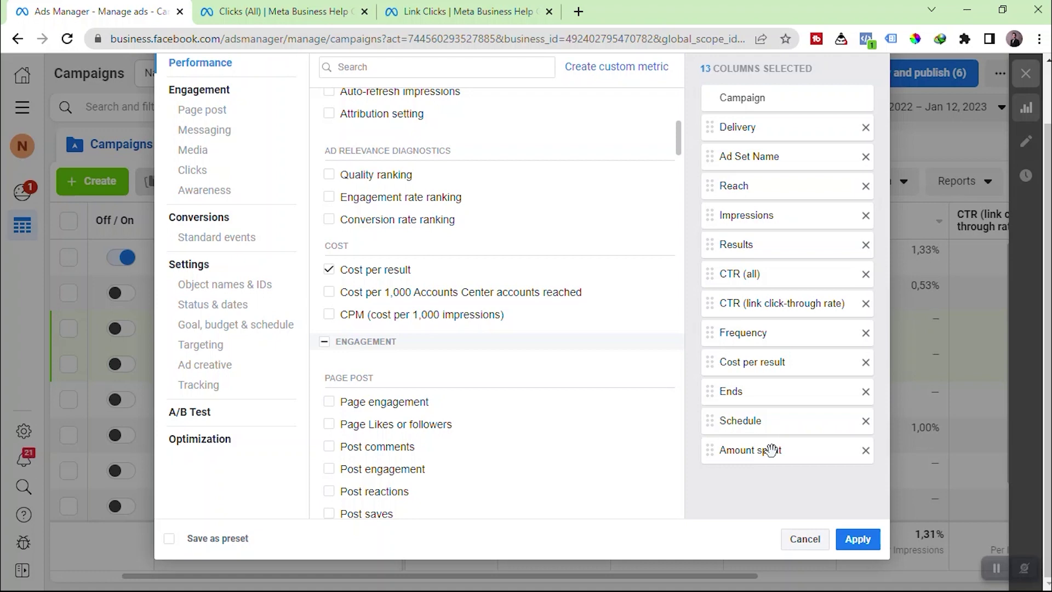
- Review the selected columns and examine the page post, messaging and media metrics, including the Photo views and Post shares definitions
{"action": "scroll", "coordinate": [772, 449], "scroll_direction": "up", "scroll_amount": 2}
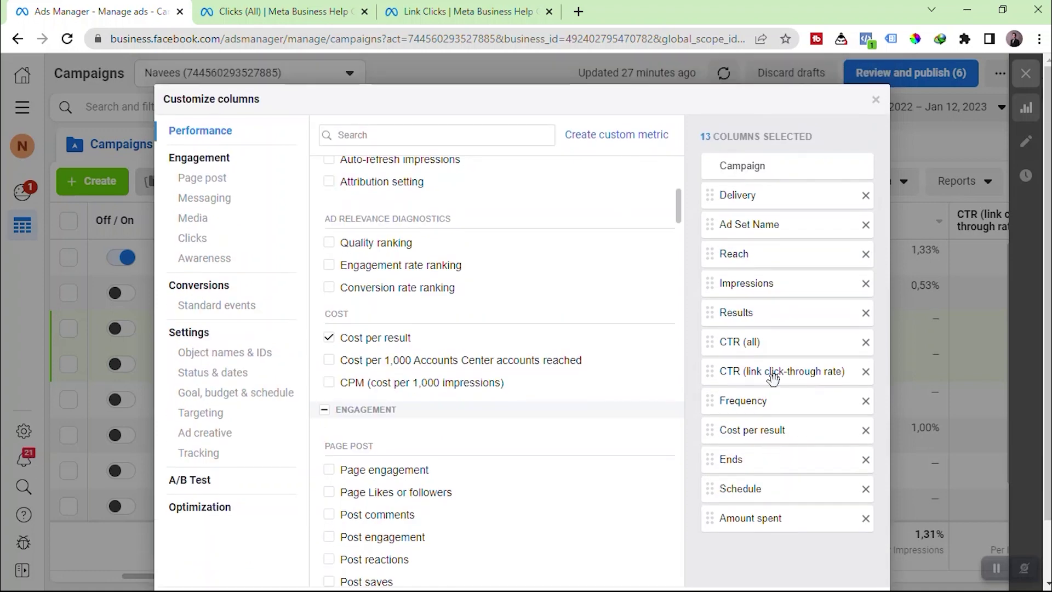
{"action": "scroll", "coordinate": [776, 367], "scroll_direction": "down", "scroll_amount": 2}
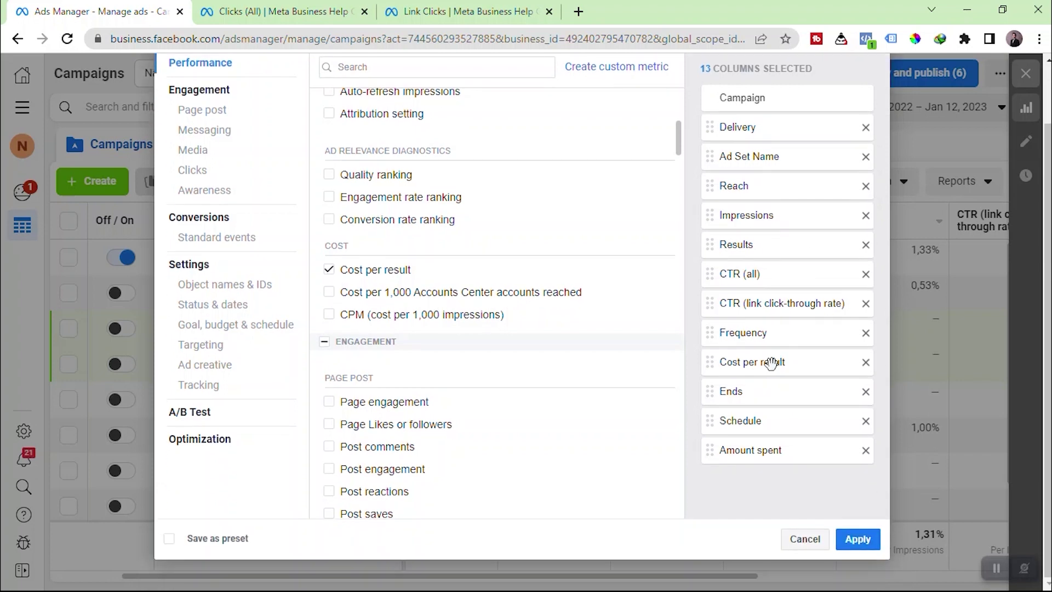
{"action": "scroll", "coordinate": [527, 356], "scroll_direction": "down", "scroll_amount": 6}
{"action": "scroll", "coordinate": [529, 359], "scroll_direction": "up", "scroll_amount": 2}
{"action": "mouse_move", "coordinate": [533, 345]}
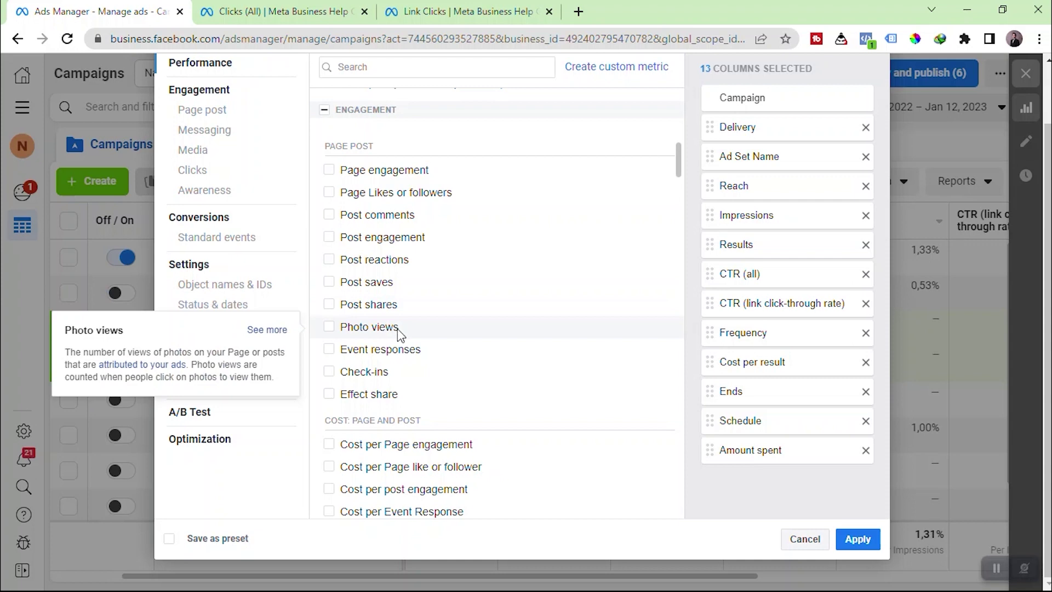
{"action": "mouse_move", "coordinate": [471, 316]}
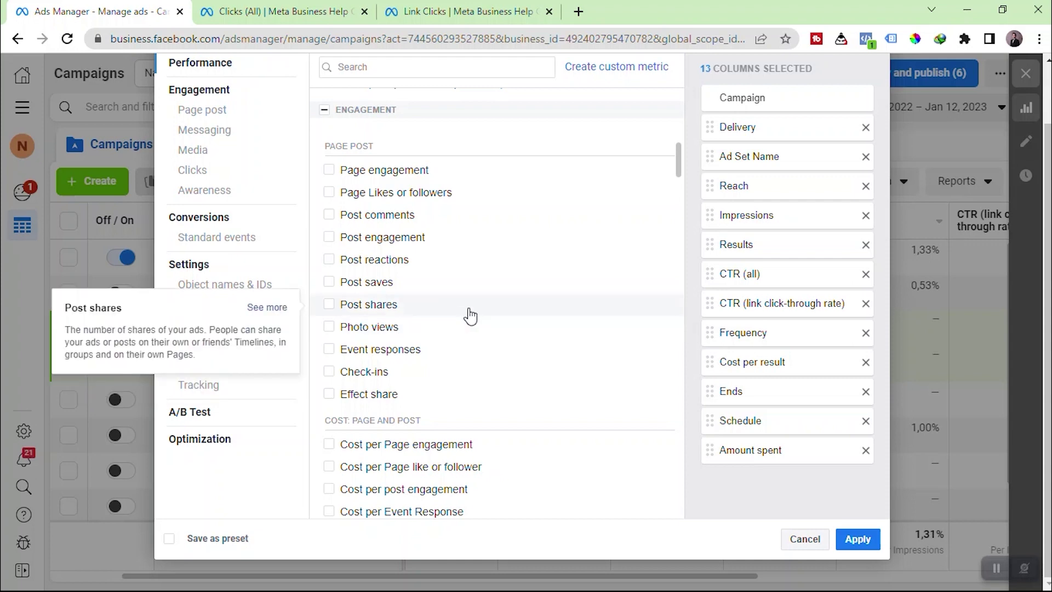
{"action": "scroll", "coordinate": [471, 316], "scroll_direction": "down", "scroll_amount": 3}
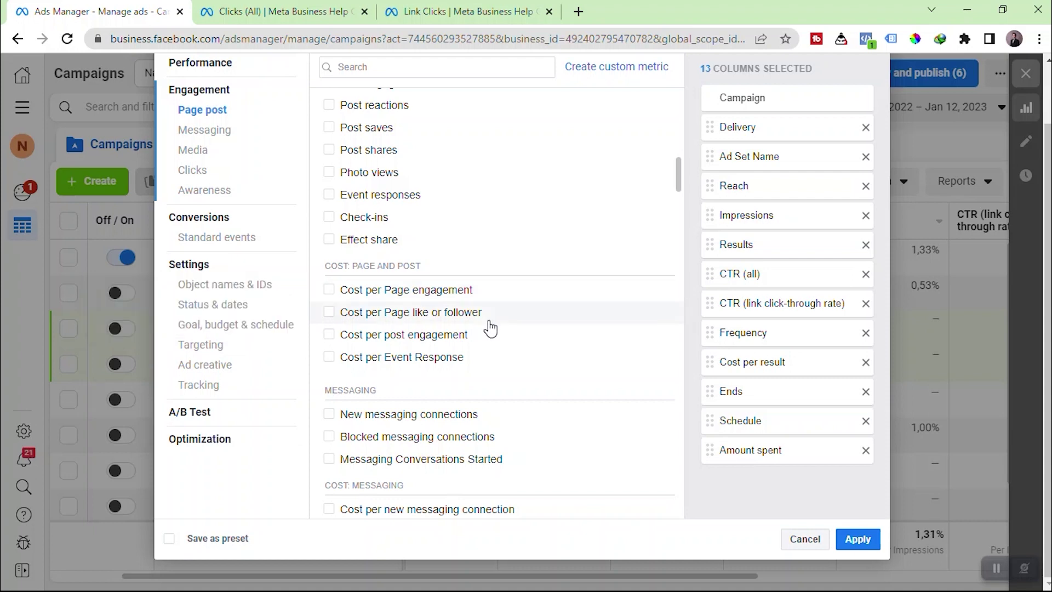
{"action": "scroll", "coordinate": [481, 312], "scroll_direction": "down", "scroll_amount": 8}
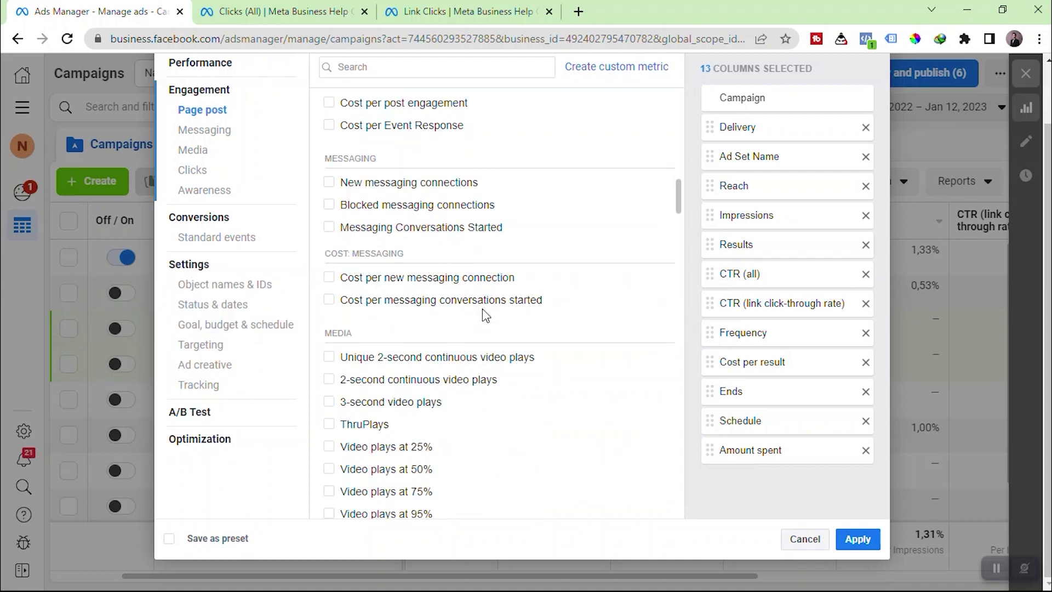
{"action": "mouse_move", "coordinate": [466, 256]}
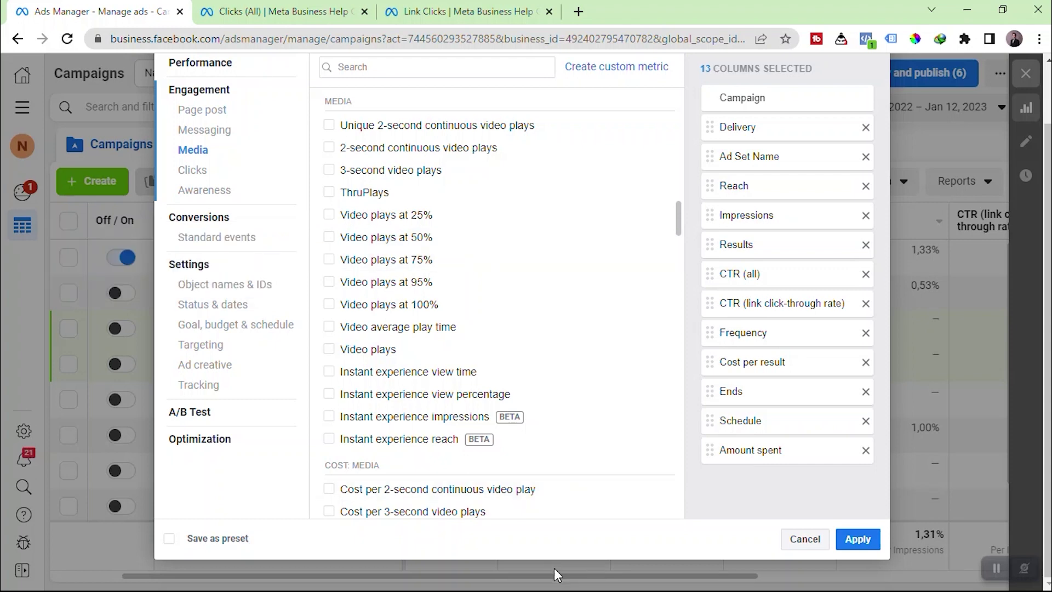
- Switch to the Paint drawing with the AWARENESS, CONSIDERATION and CONVERTION columns
{"action": "key", "text": "super"}
{"action": "left_click", "coordinate": [513, 577]}
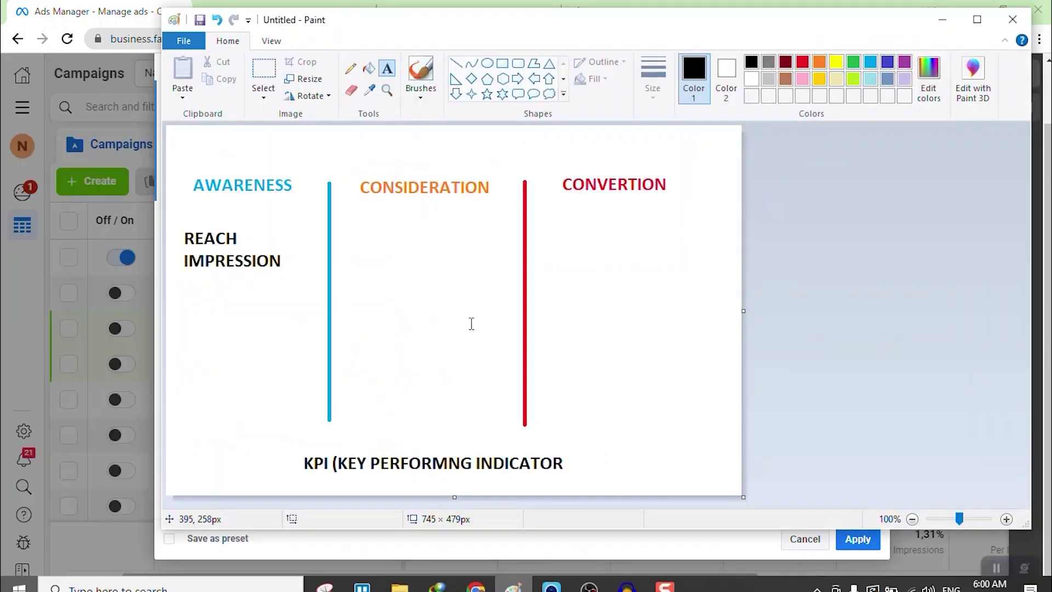